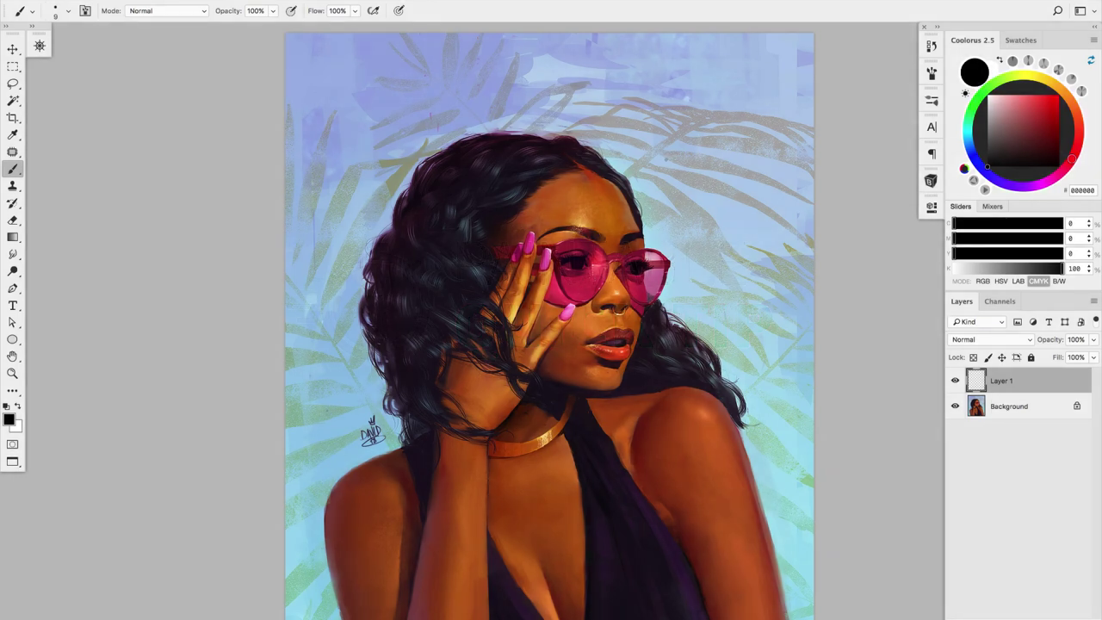
- Draw a black arrow pointing at the forehead's edge and handwrite the note "NEED MORE LIGHT" beside it
mouse_move(627, 201)
mouse_down()
mouse_move(694, 143)
mouse_move(706, 155)
mouse_move(739, 149)
mouse_up()
drag(724, 145, 736, 144)
drag(724, 141, 737, 140)
drag(746, 137, 746, 151)
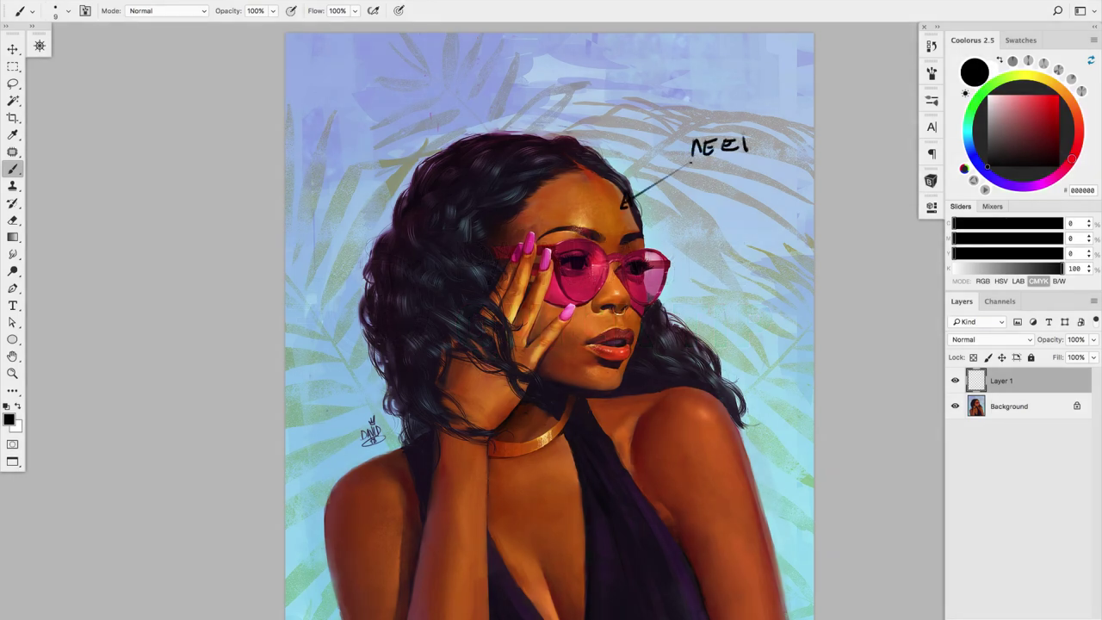
drag(710, 186, 729, 184)
drag(737, 171, 756, 174)
drag(774, 170, 775, 185)
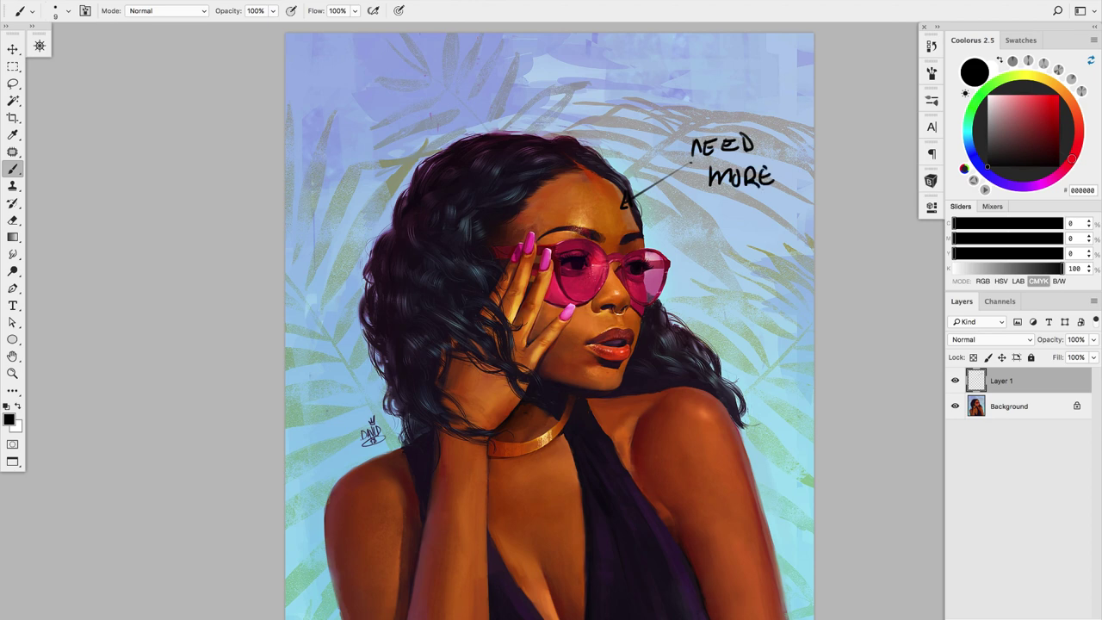
drag(716, 201, 726, 218)
drag(731, 209, 739, 226)
- Draw an arrow from the note to the shoulder, and circle the forearm and the eye with lines leading to the note
mouse_move(745, 201)
mouse_down()
mouse_move(766, 215)
mouse_move(774, 272)
mouse_move(741, 428)
mouse_move(689, 317)
mouse_up()
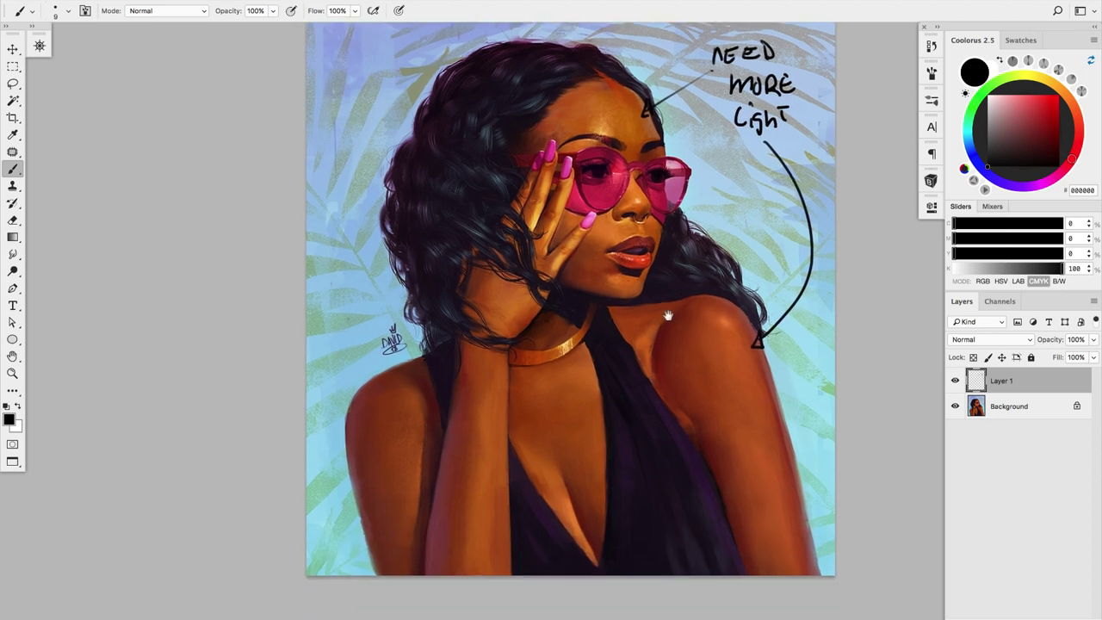
mouse_move(489, 351)
mouse_down()
mouse_move(496, 392)
mouse_move(699, 111)
mouse_up()
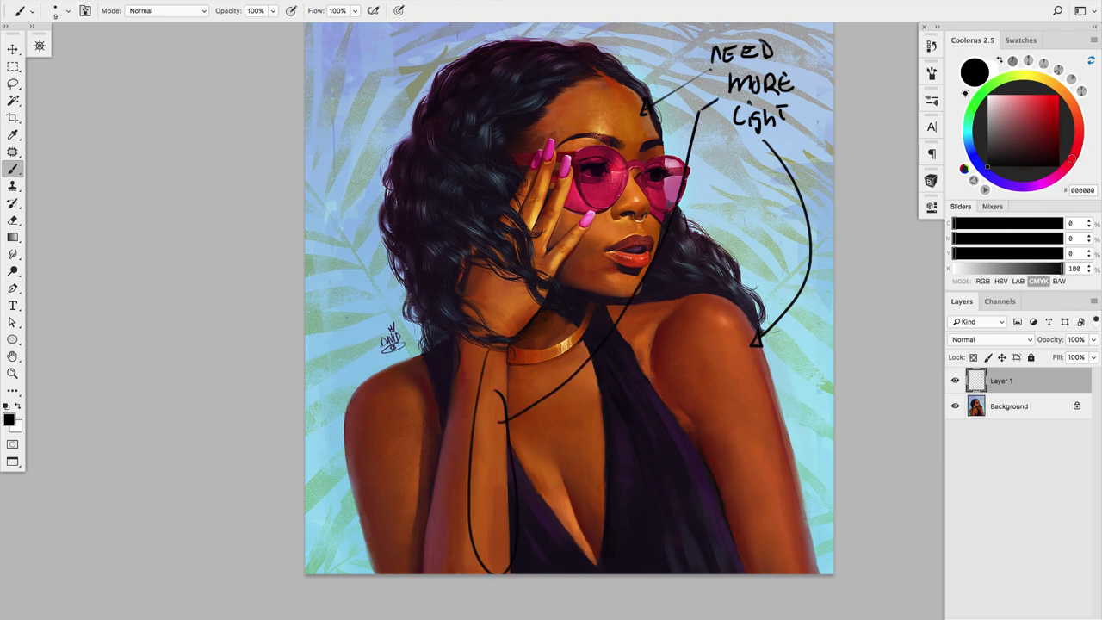
drag(612, 149, 699, 76)
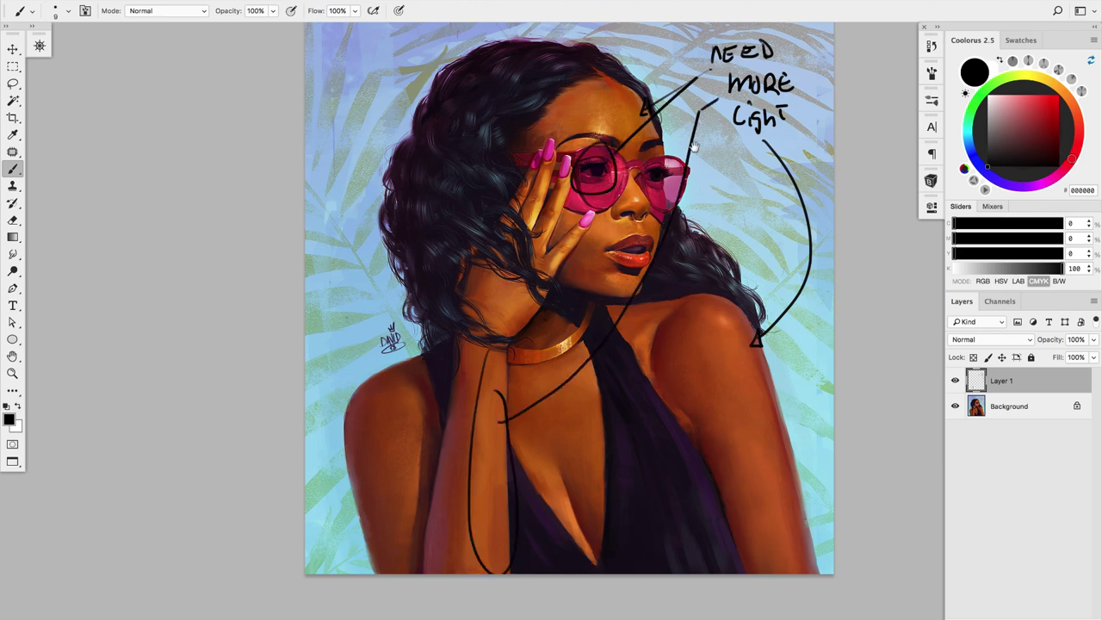
- Handwrite "Light Direction" above the note near the upper edge of the painting
scroll(693, 146, up, 5)
drag(504, 122, 533, 159)
mouse_move(545, 122)
mouse_down()
mouse_move(534, 159)
mouse_move(561, 129)
mouse_move(591, 138)
mouse_up()
click(590, 115)
mouse_move(604, 115)
mouse_down()
mouse_move(606, 137)
mouse_move(623, 142)
mouse_move(607, 133)
mouse_up()
key(super+alt+z)
key(super+alt+z)
mouse_move(616, 124)
mouse_down()
mouse_move(614, 134)
mouse_move(628, 134)
mouse_up()
mouse_move(637, 114)
mouse_down()
mouse_move(637, 134)
mouse_move(647, 121)
mouse_up()
drag(651, 124, 660, 124)
drag(665, 126, 673, 129)
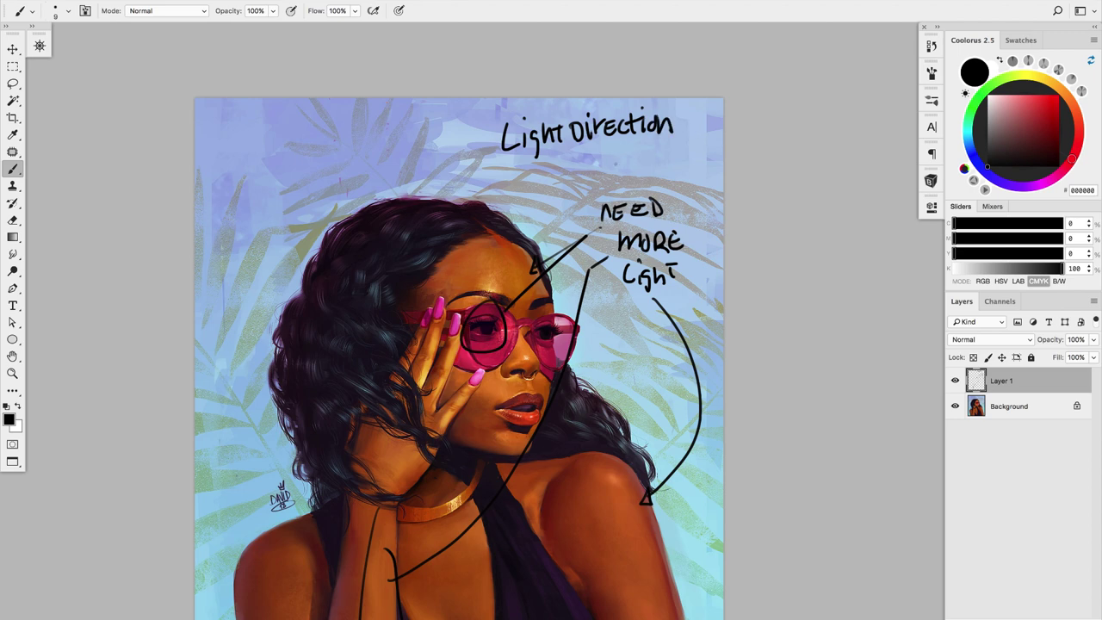
drag(574, 152, 599, 162)
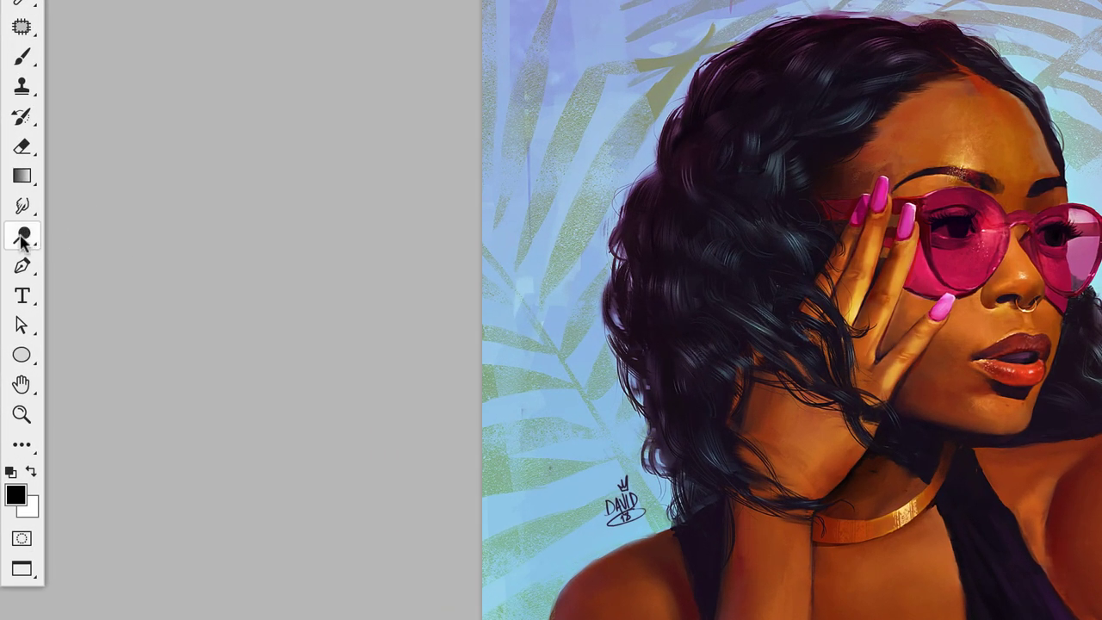
- Select the Sponge tool from the toning tools and switch back to the Dodge tool
click(21, 240)
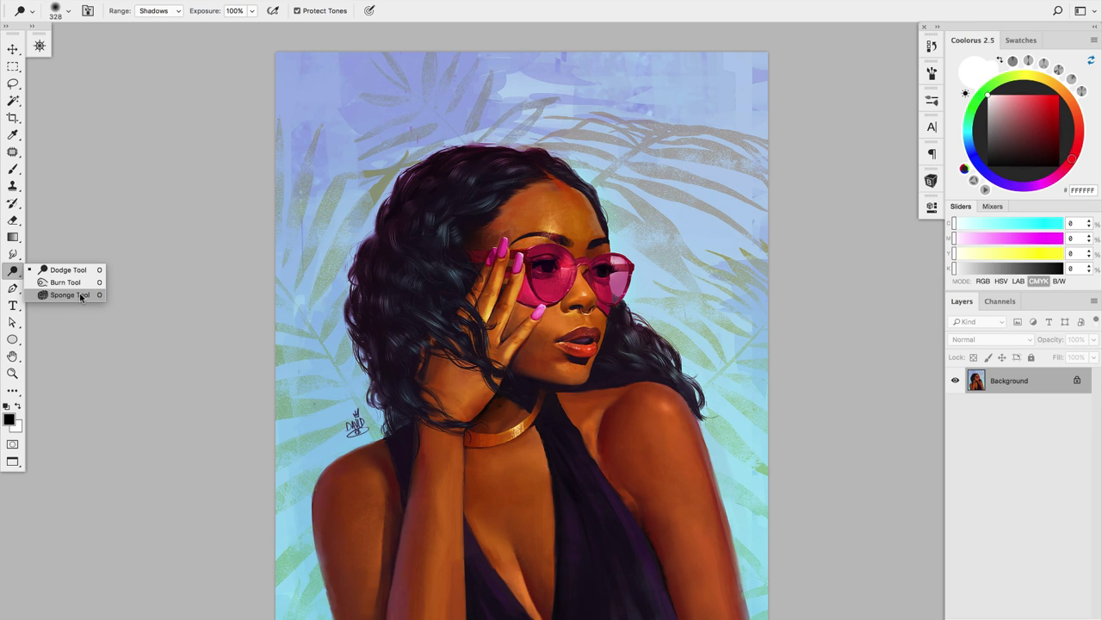
click(81, 298)
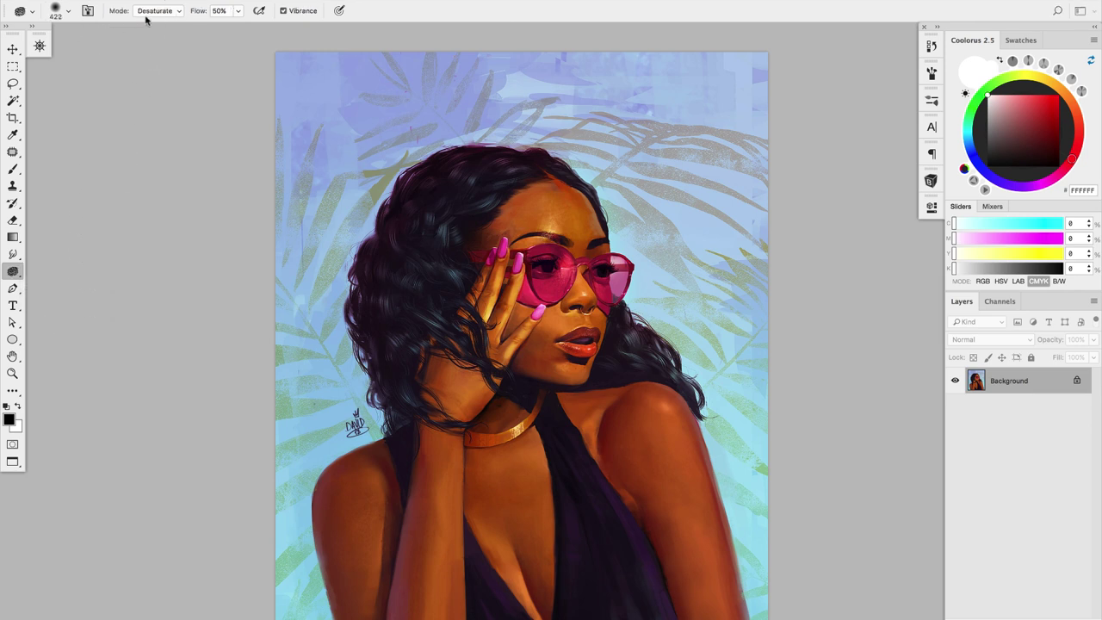
click(13, 272)
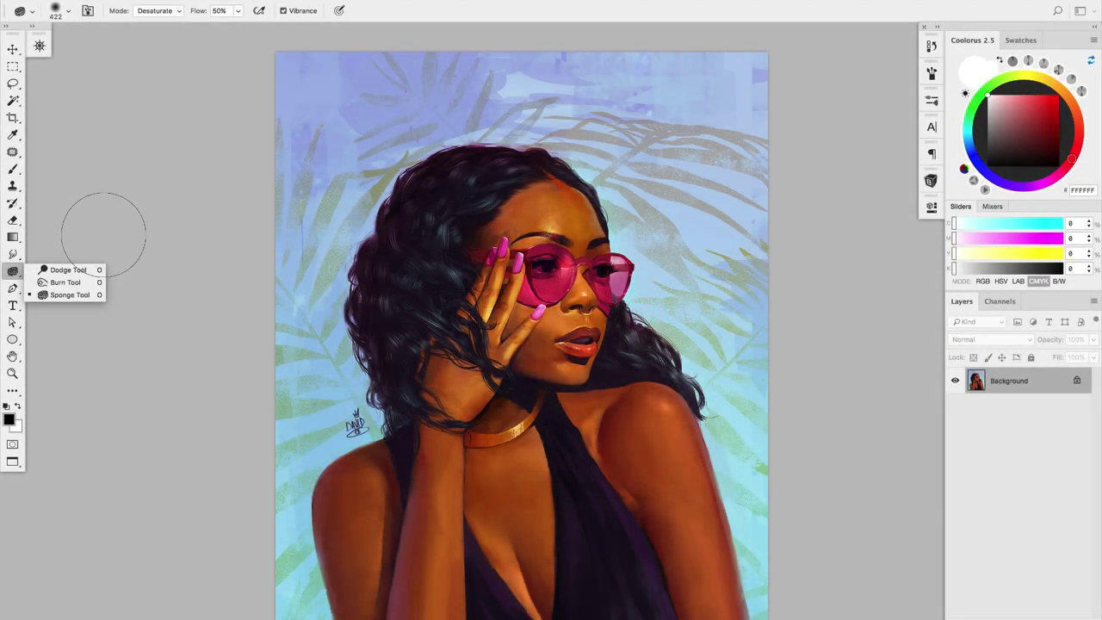
click(60, 273)
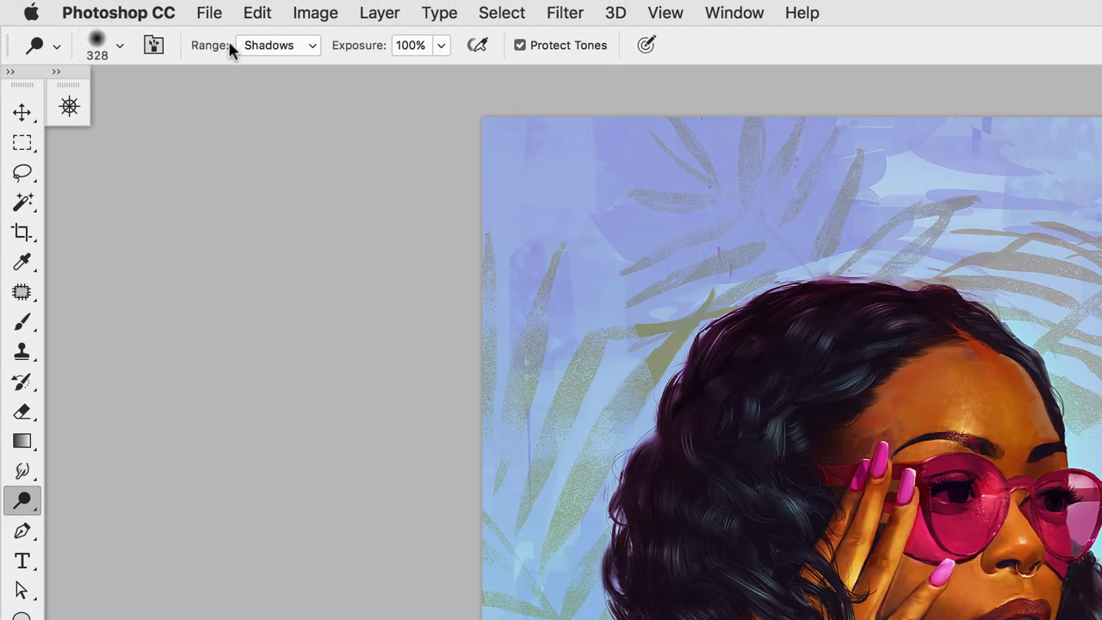
- Cycle the Dodge tool's range through Midtones and Highlights and return it to Shadows
click(281, 47)
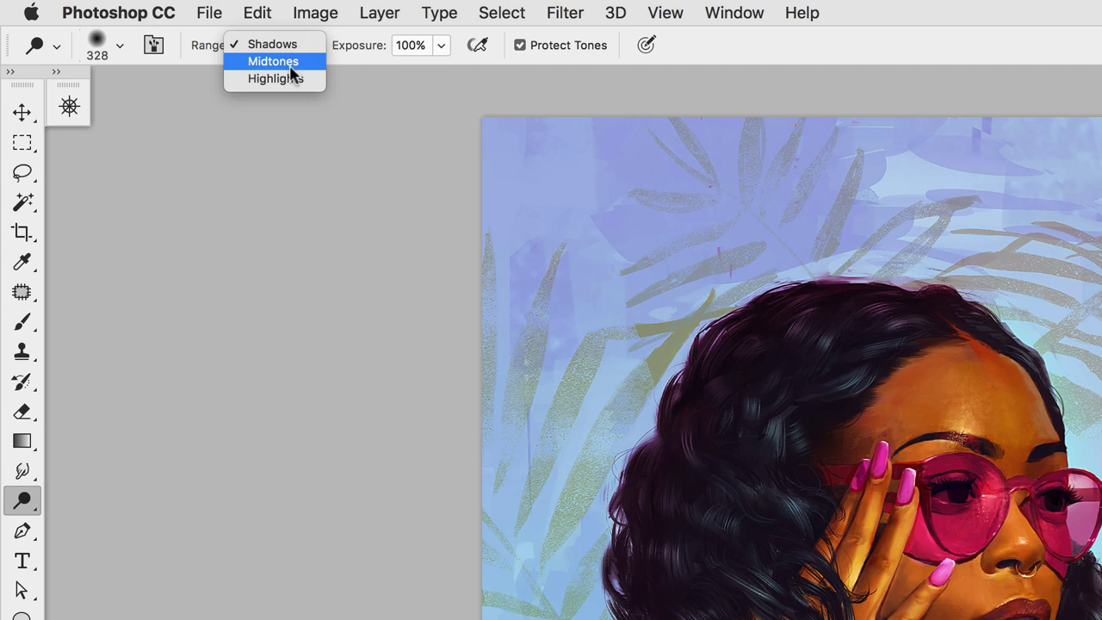
click(288, 63)
click(291, 50)
click(294, 60)
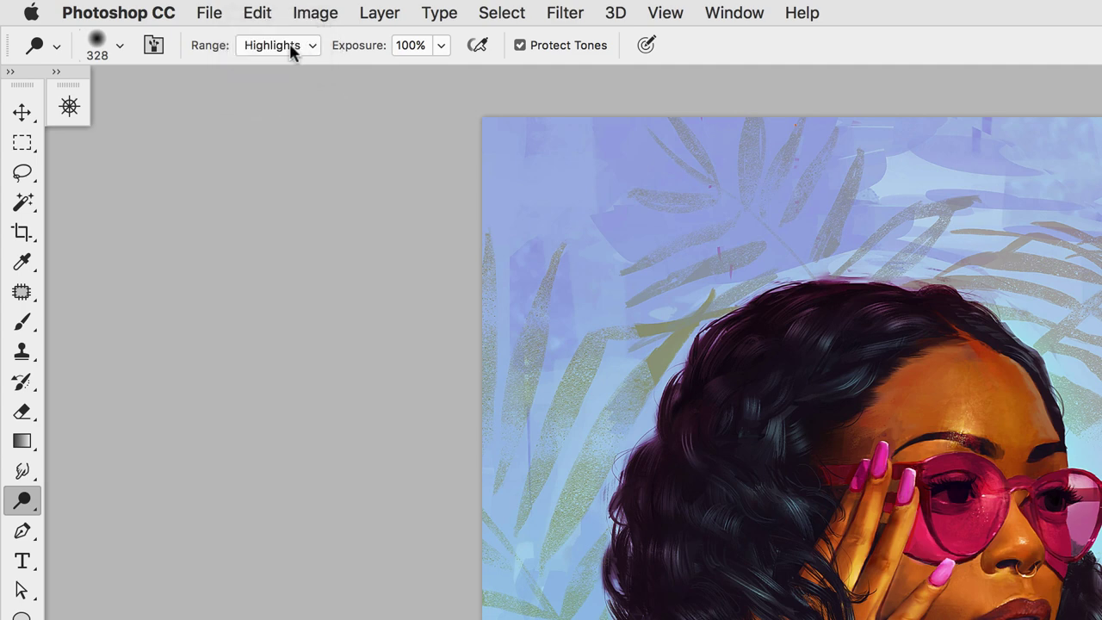
click(288, 48)
click(291, 70)
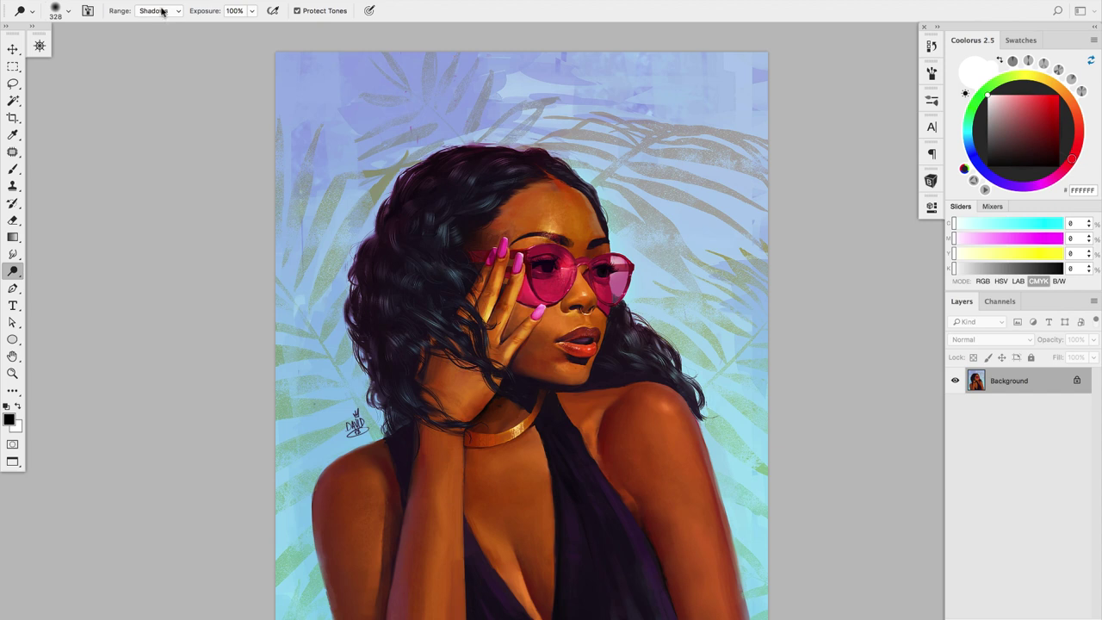
click(161, 10)
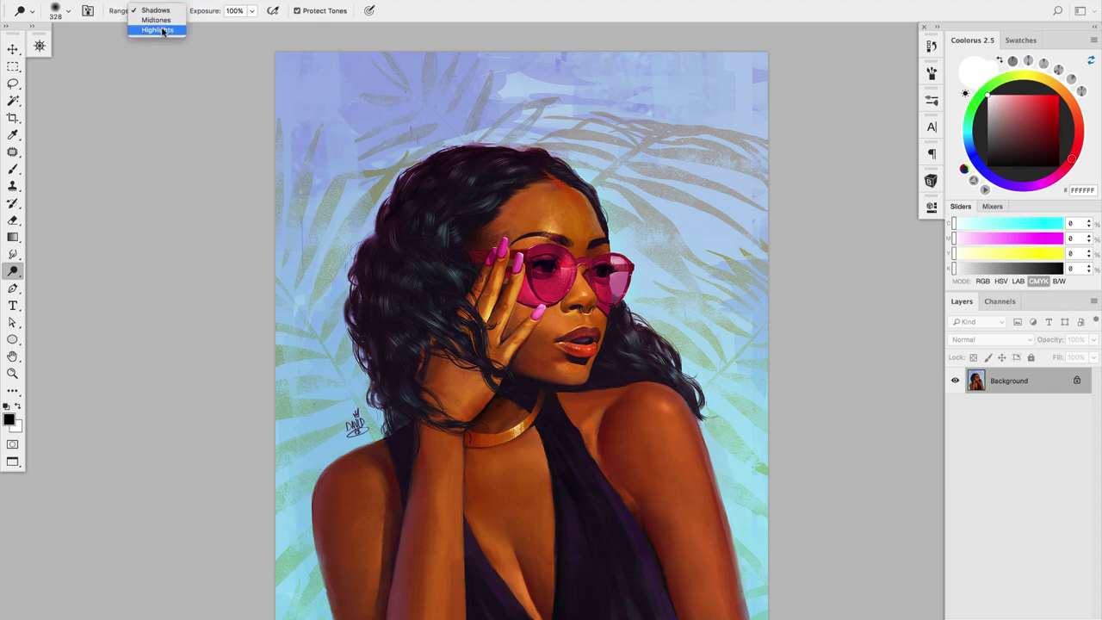
click(184, 103)
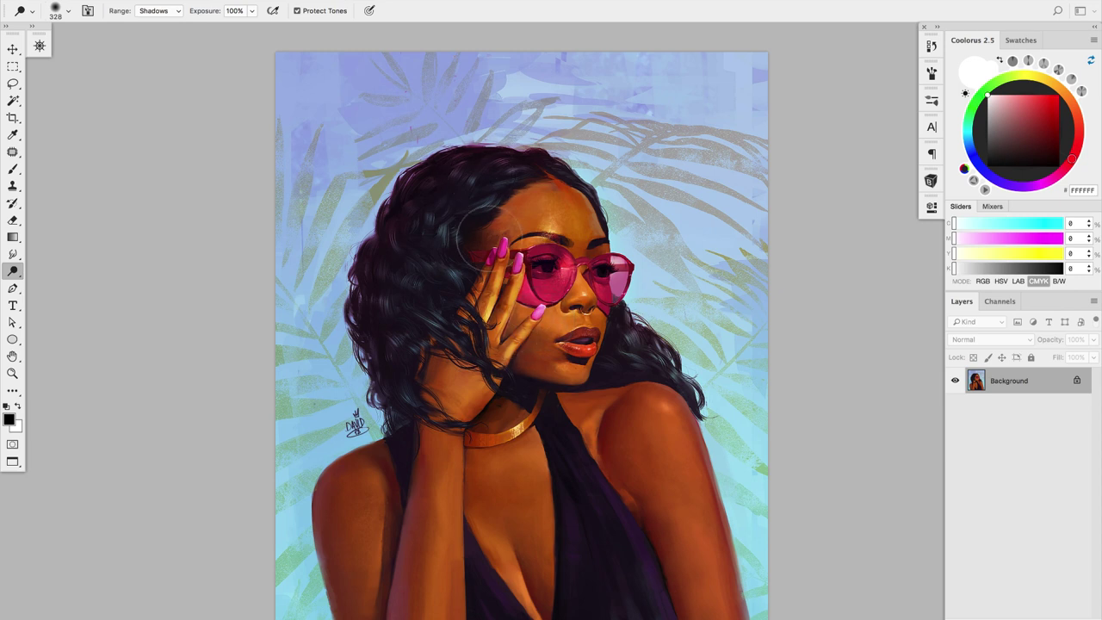
- Try an 8% exposure for the Dodge tool and set the exposure to 83%
click(252, 11)
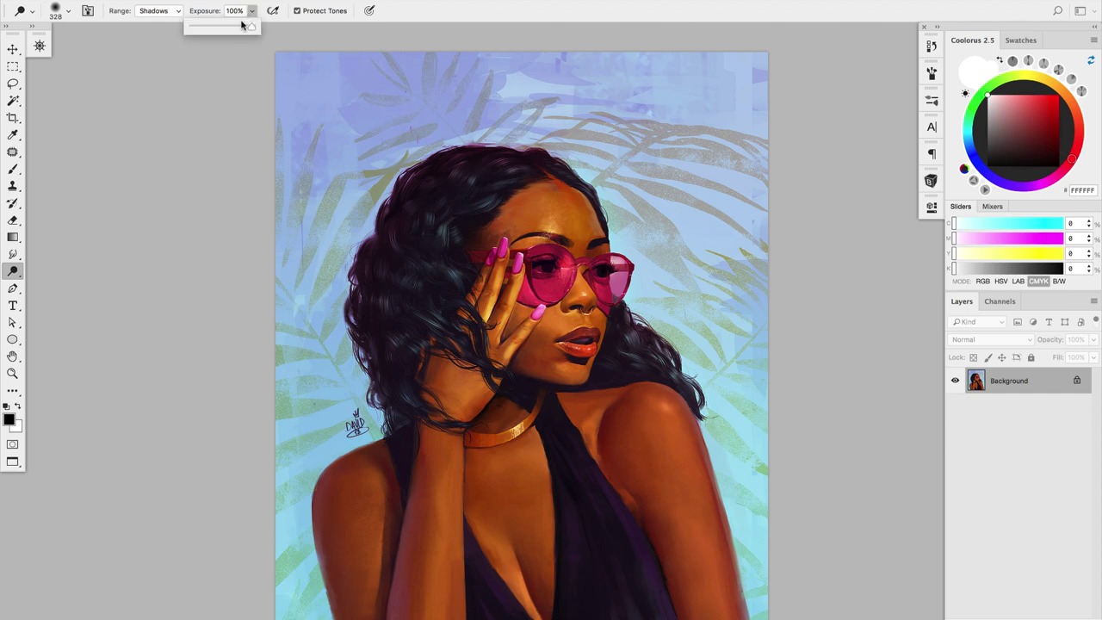
click(197, 29)
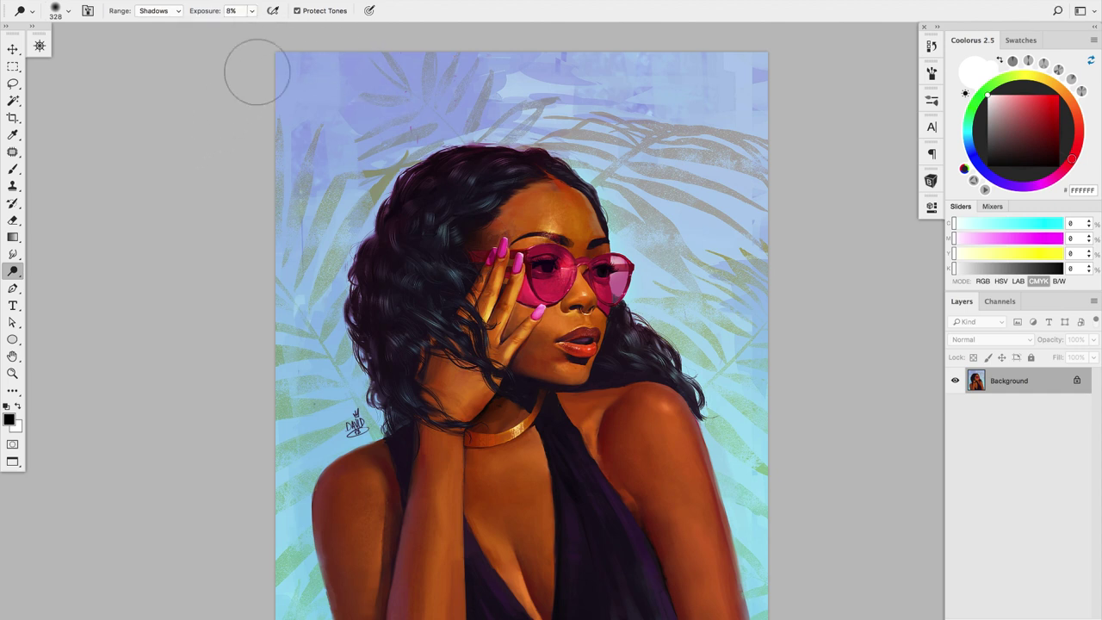
click(253, 11)
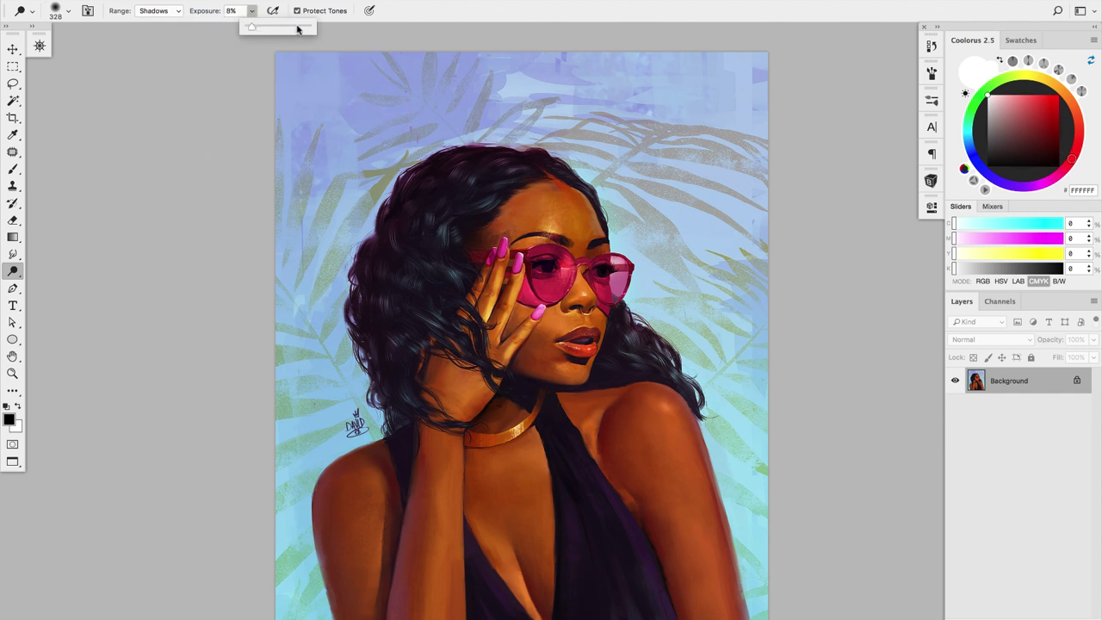
click(297, 29)
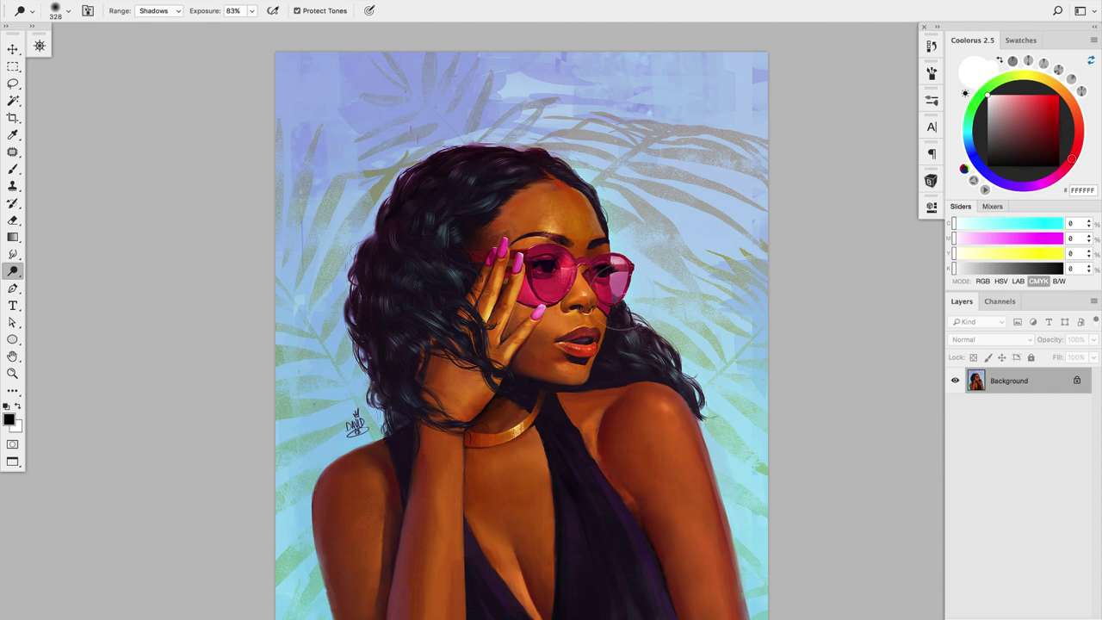
- Add a new layer and, with a size 21 black brush, sketch a circle with an arrow pointing toward the face
mouse_move(623, 499)
mouse_down()
mouse_move(654, 496)
mouse_move(661, 453)
mouse_move(618, 419)
mouse_move(636, 478)
mouse_move(645, 448)
mouse_up()
key(v)
key(ctrl+shift+alt+n)
key(b)
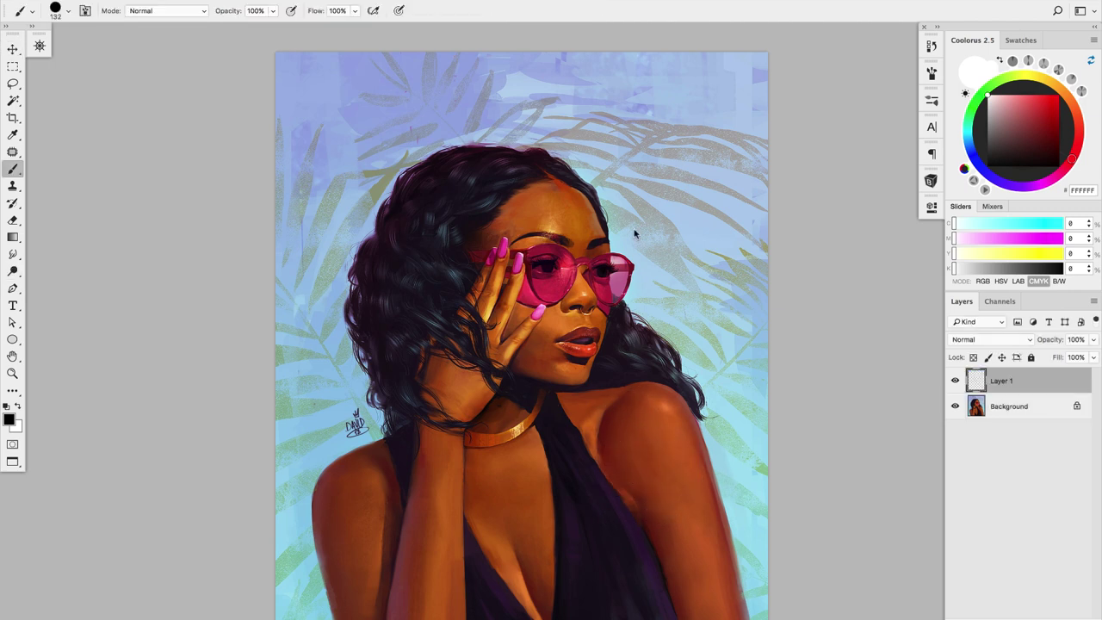
right_click(734, 283)
double_click(652, 446)
ctrl+alt+drag(608, 389, 588, 392)
drag(655, 184, 708, 135)
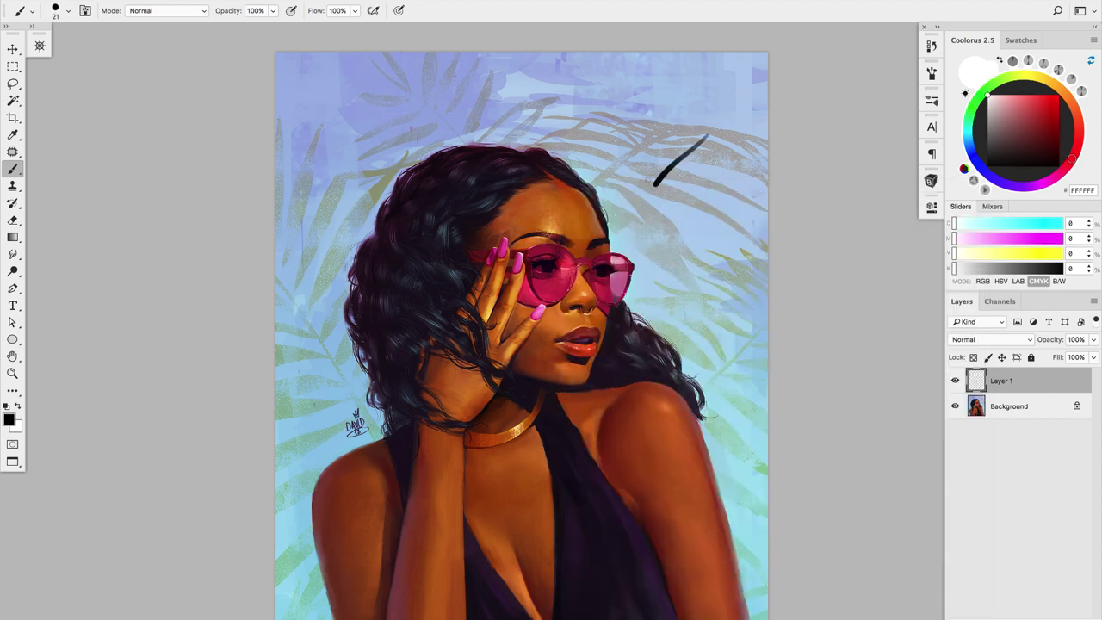
drag(645, 175, 656, 194)
drag(702, 119, 708, 158)
mouse_move(652, 188)
mouse_down()
mouse_move(644, 204)
mouse_move(732, 166)
mouse_up()
- Delete the layer holding the arrow sketch and return to the Dodge tool
key(e)
key(BackSpace)
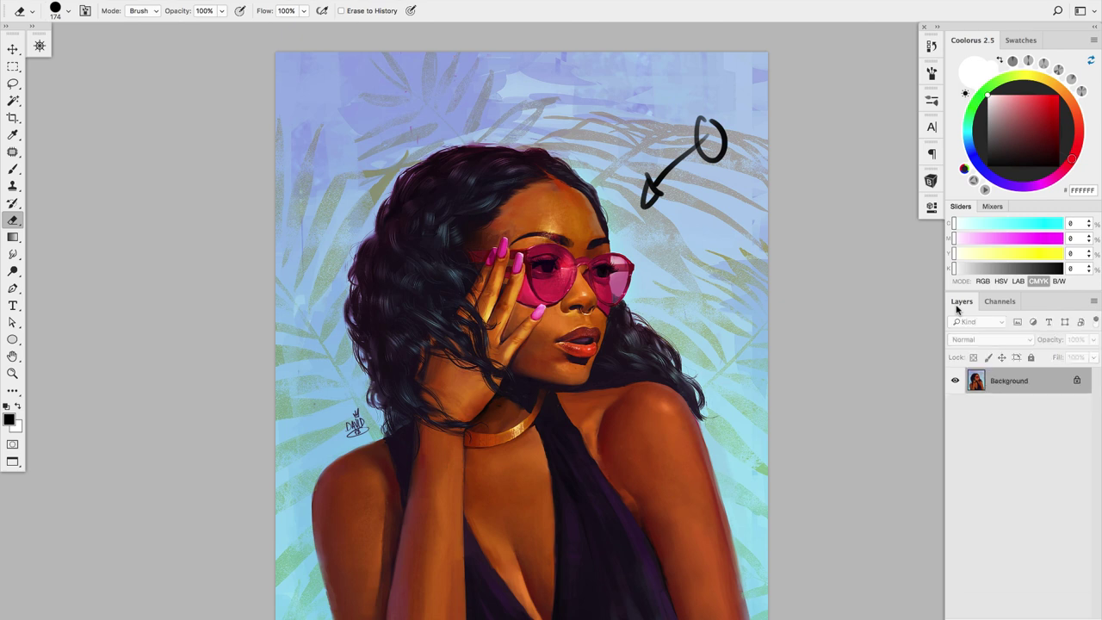
key(b)
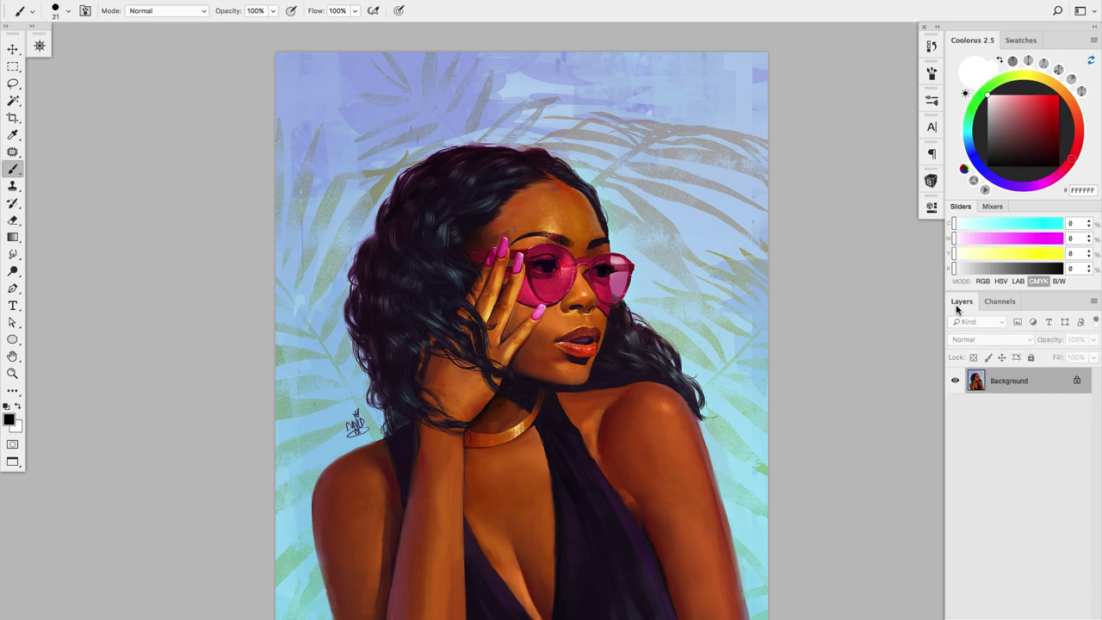
click(13, 271)
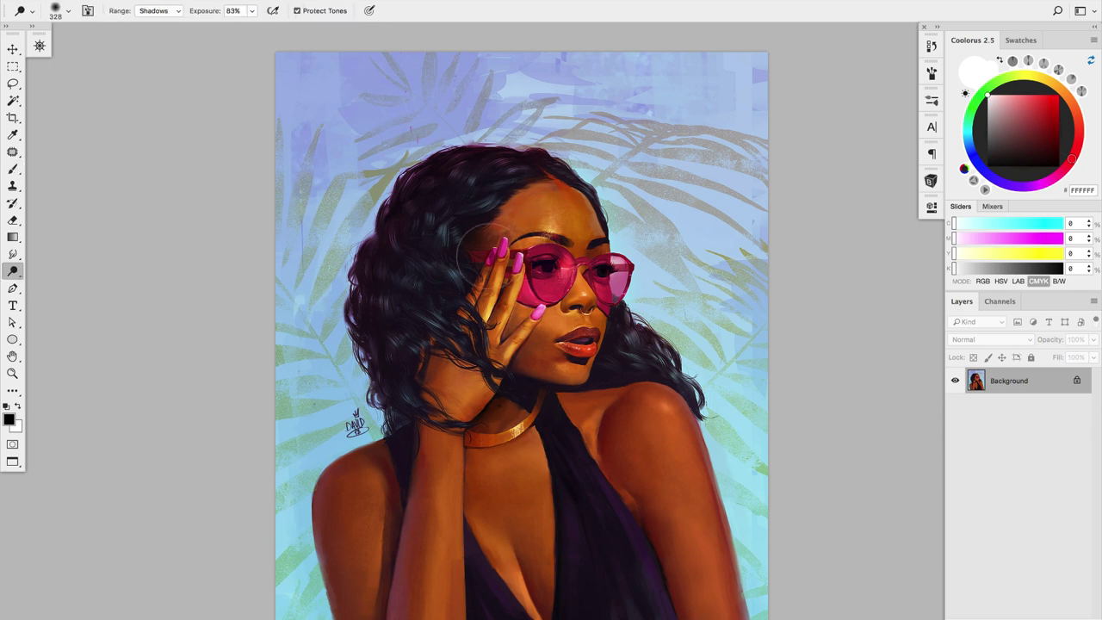
drag(547, 280, 517, 263)
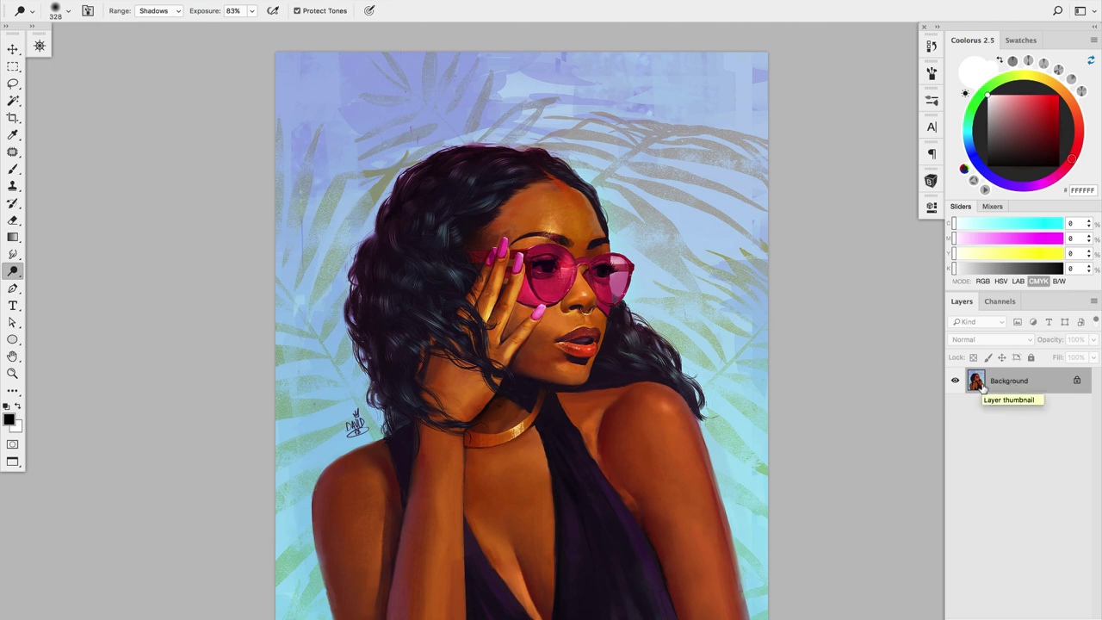
- Add a new layer above the painting and set the foreground color to neutral gray with K at 50% (808080)
key(ctrl+shift+alt+n)
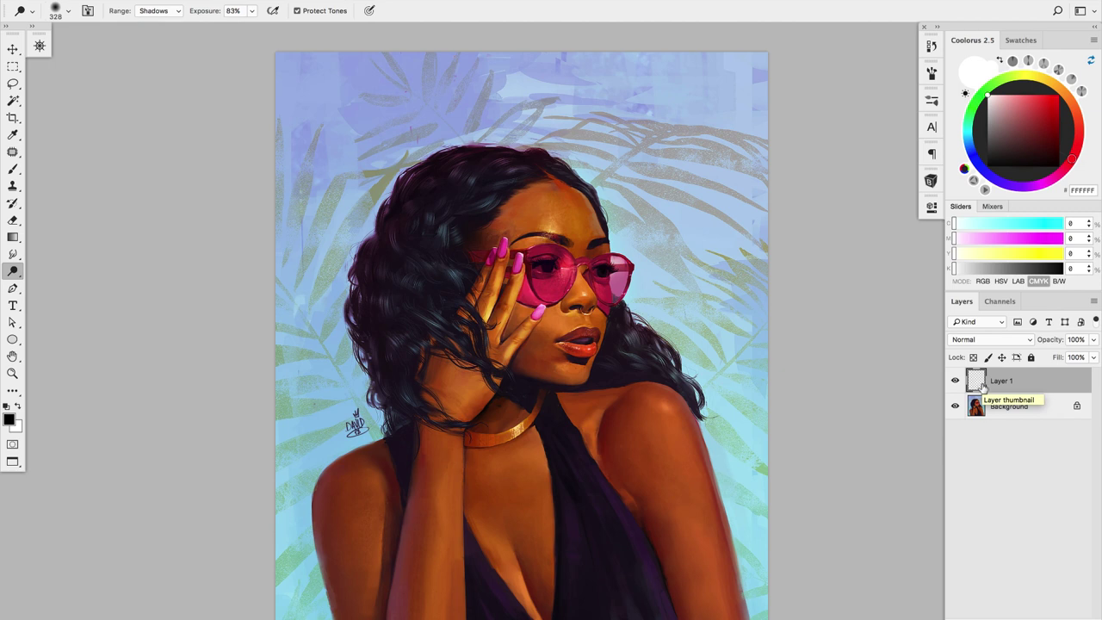
drag(980, 100, 970, 126)
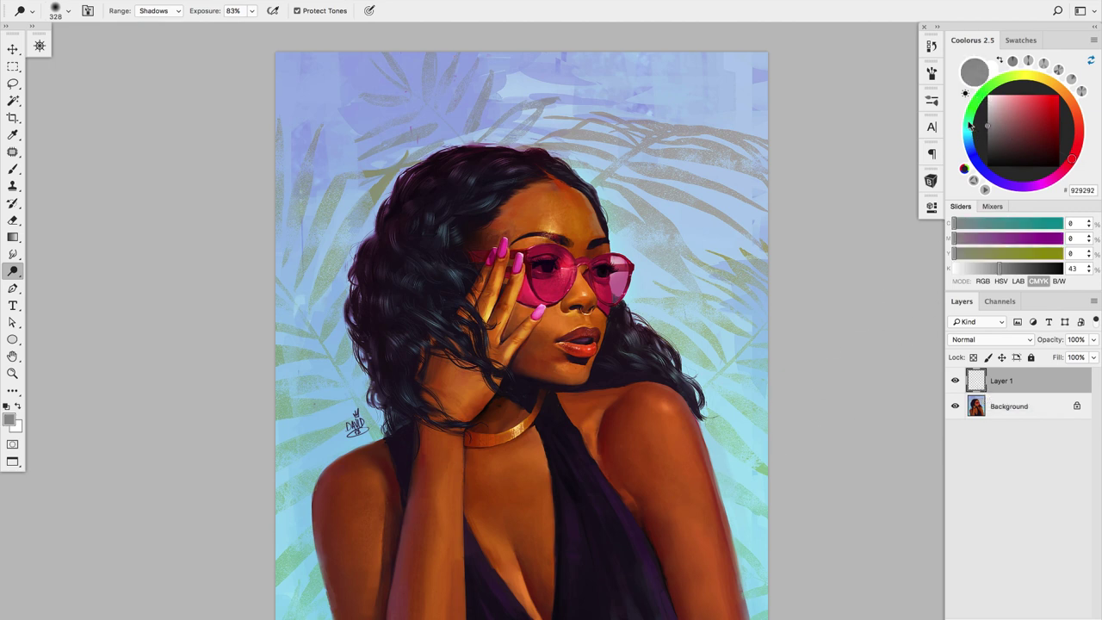
click(1079, 269)
text(0)
key(Return)
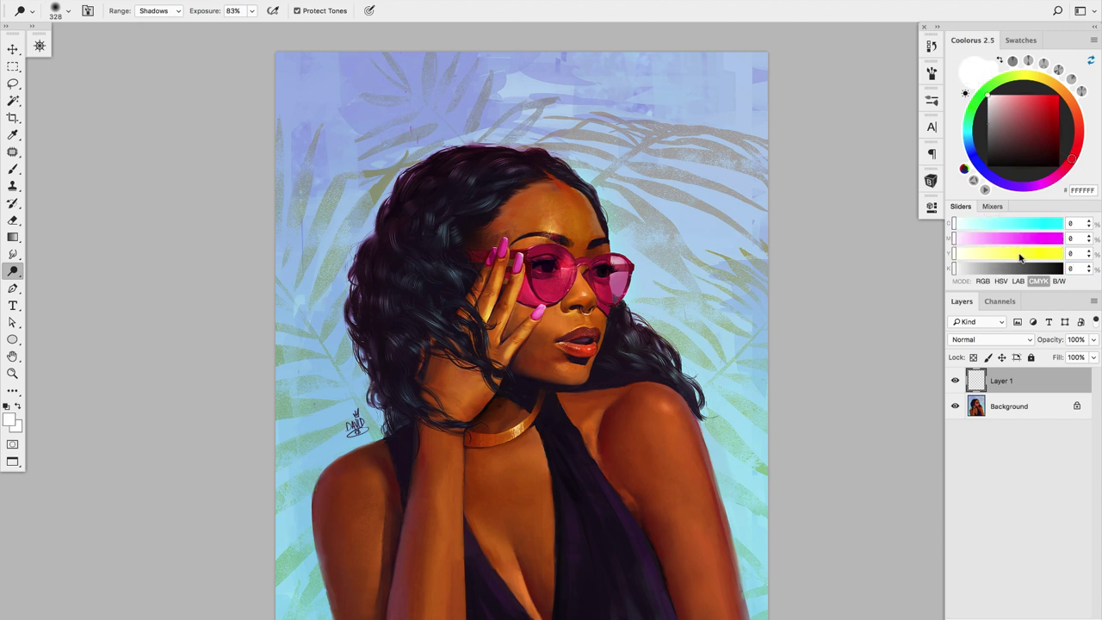
click(1075, 269)
key(Return)
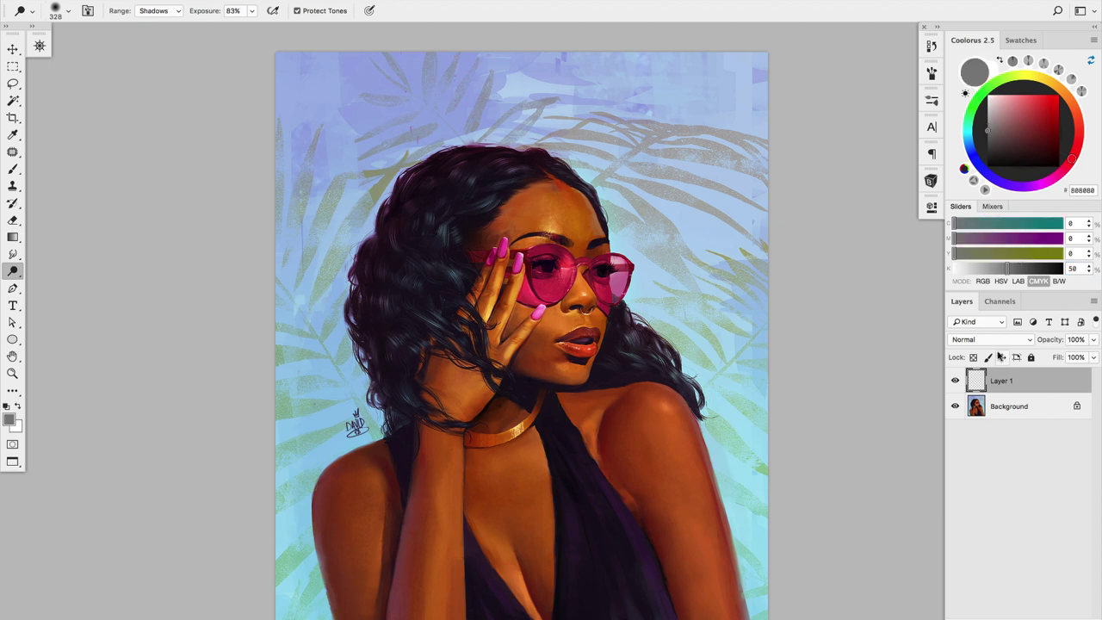
- Fill the new layer with the gray foreground color and set its blend mode to Overlay
key(alt+BackSpace)
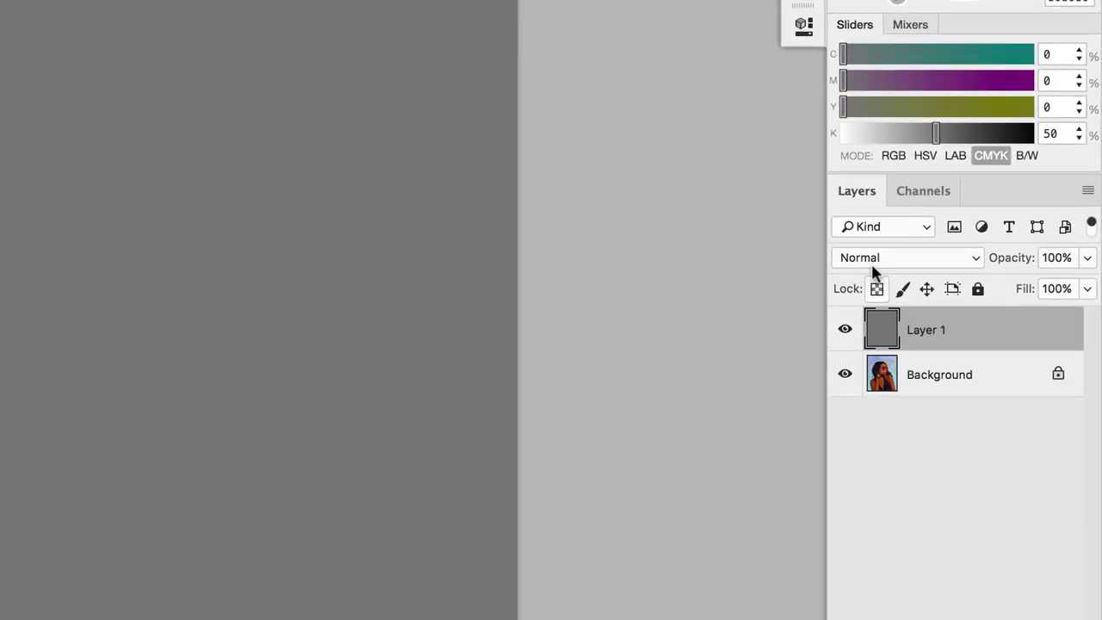
click(979, 341)
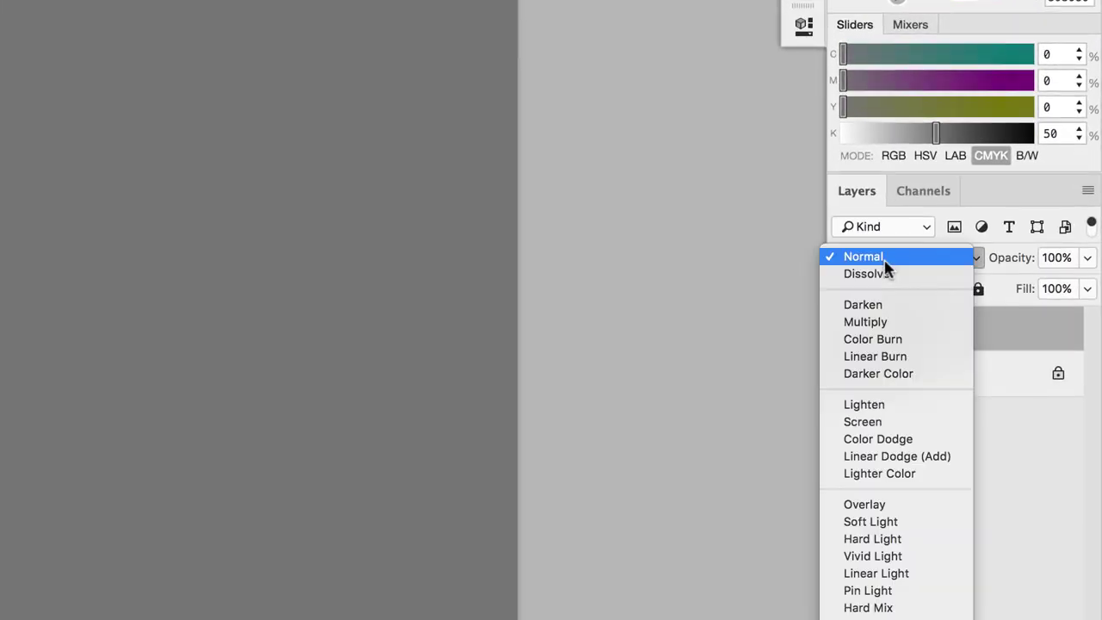
click(910, 481)
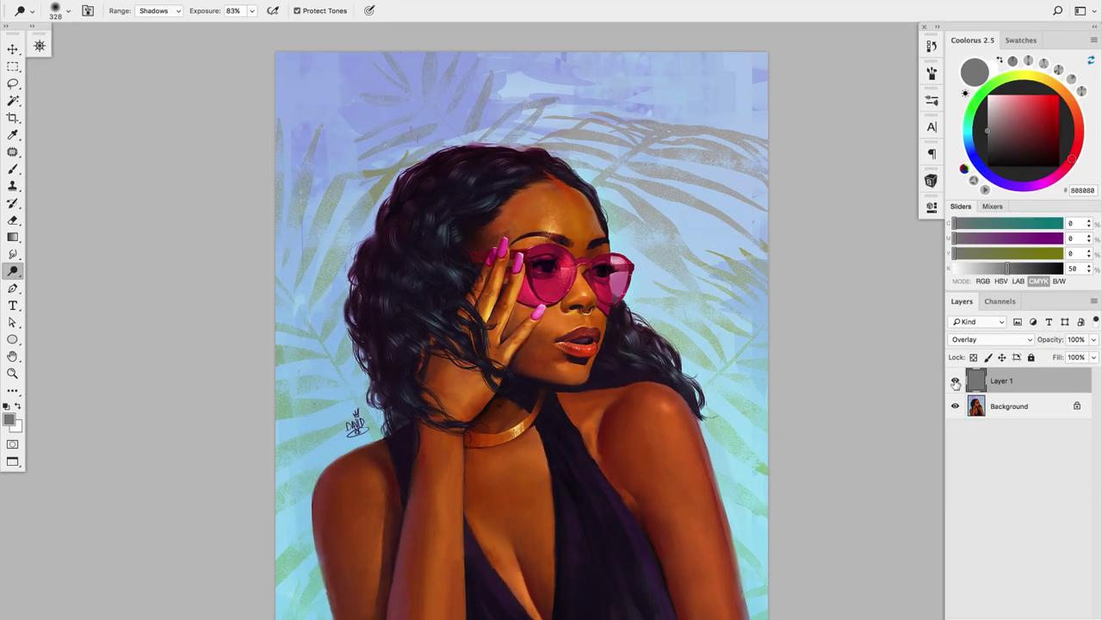
- Toggle the gray Overlay layer's visibility several times to compare the painting with and without it
click(955, 381)
click(956, 381)
click(955, 381)
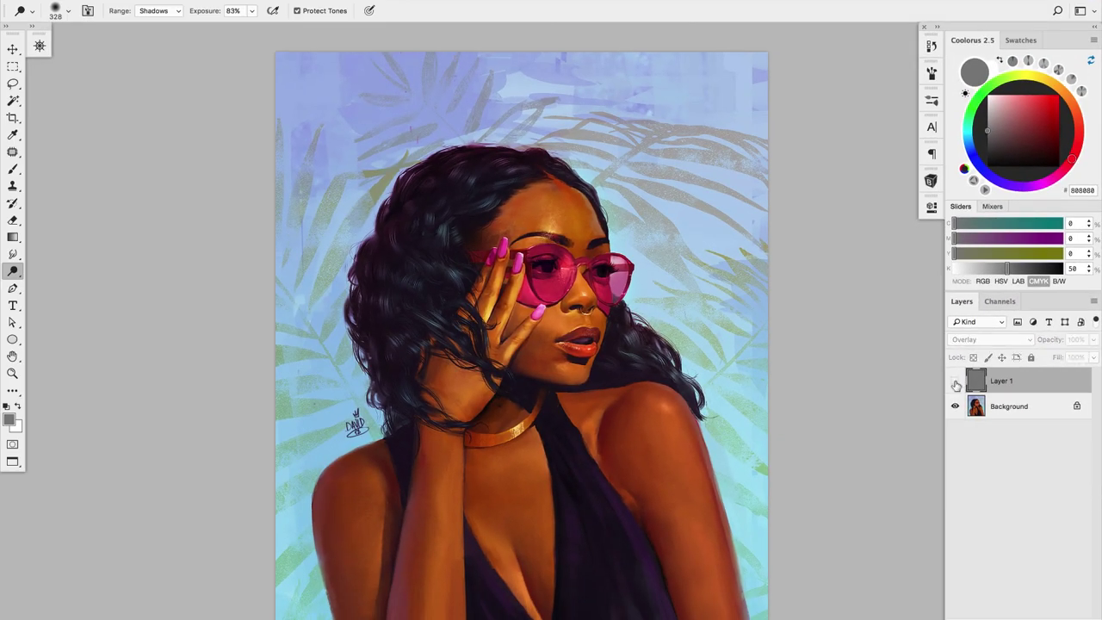
click(956, 382)
click(956, 382)
click(955, 381)
- Set the Dodge tool's range to Highlights and its exposure to 100%
click(12, 272)
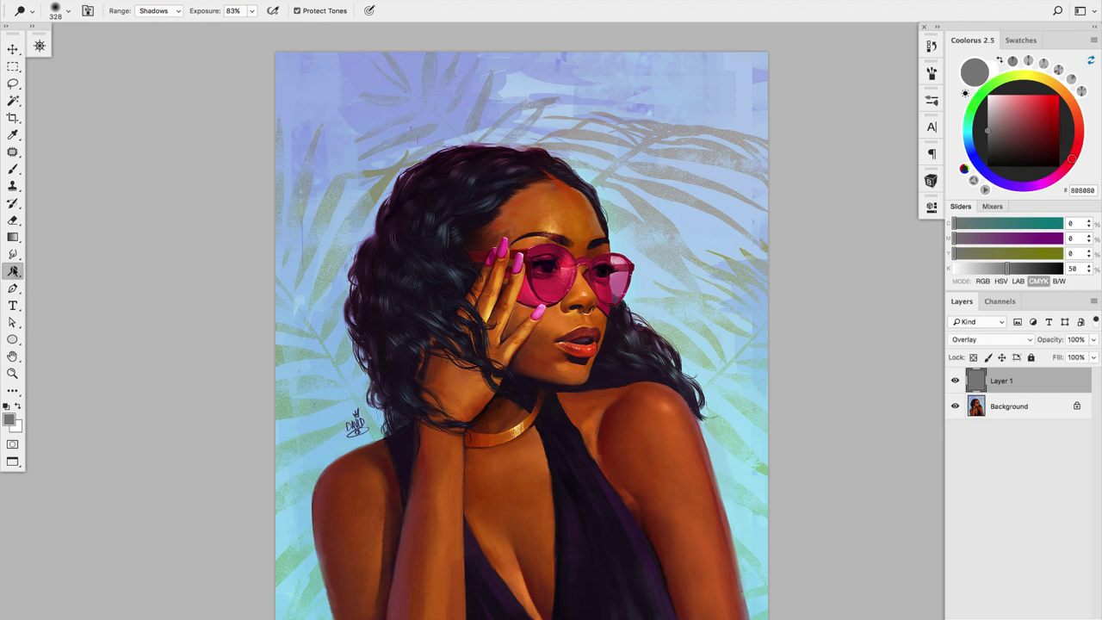
click(12, 272)
click(53, 272)
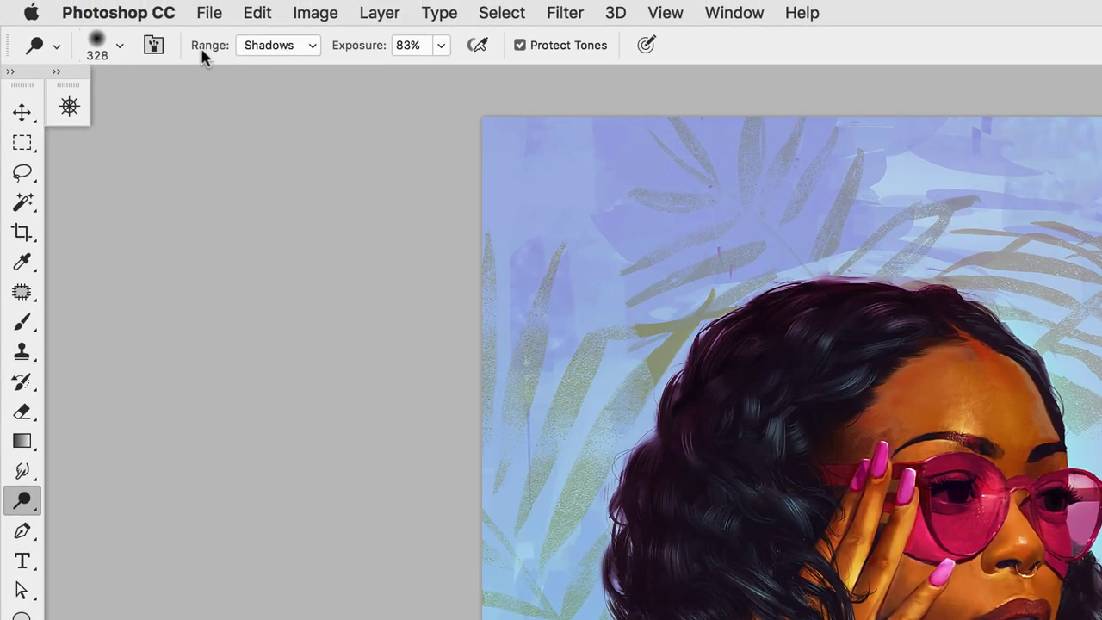
click(267, 48)
click(269, 49)
click(269, 50)
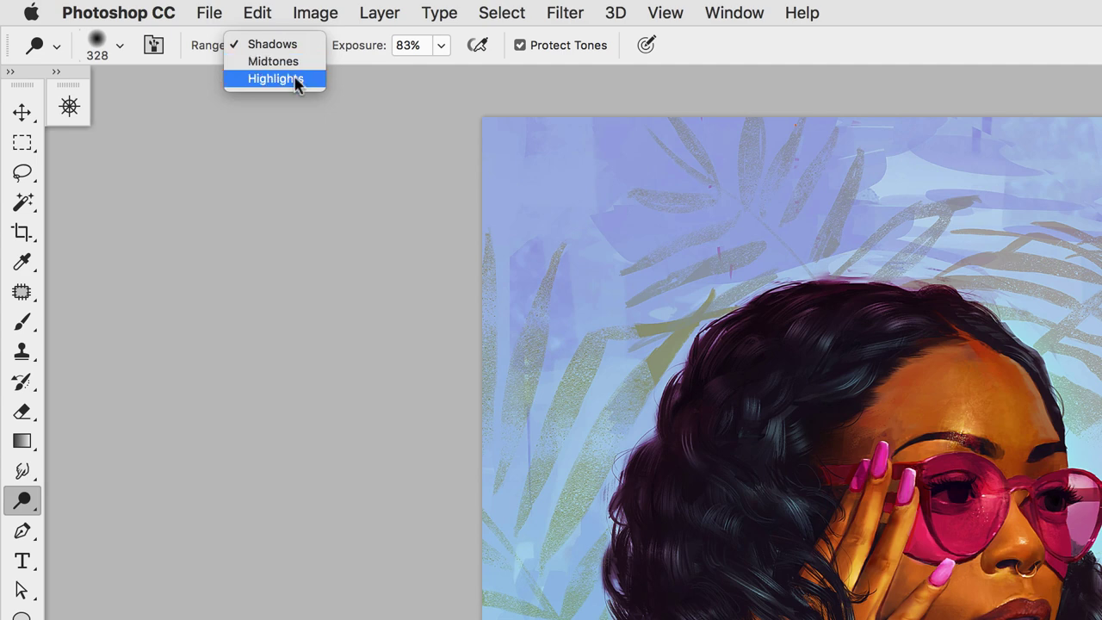
click(295, 80)
click(441, 45)
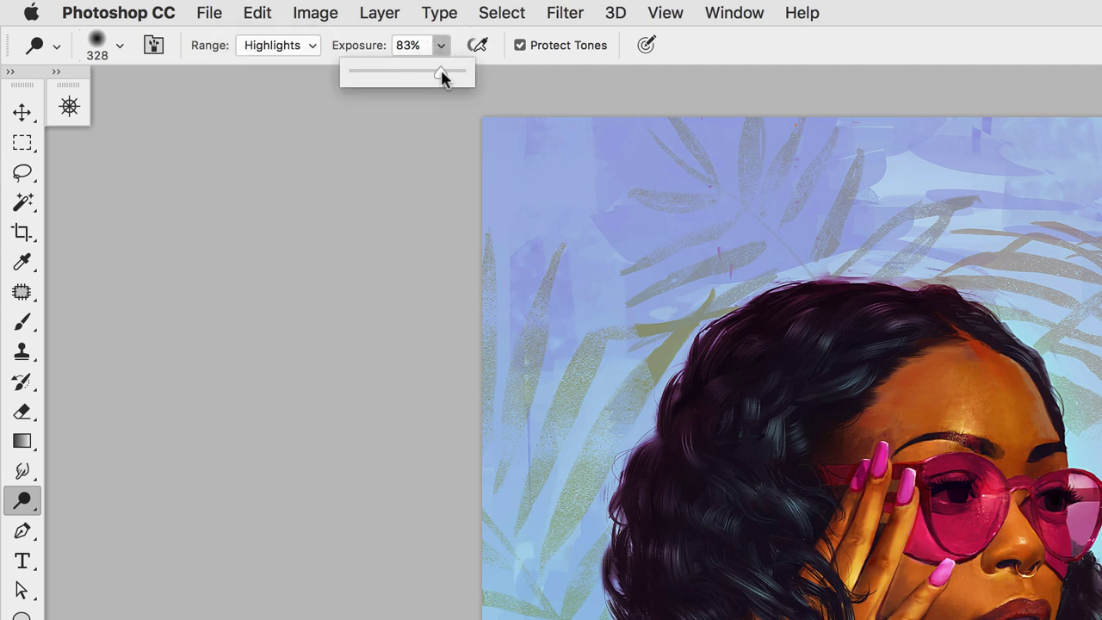
drag(441, 76, 485, 74)
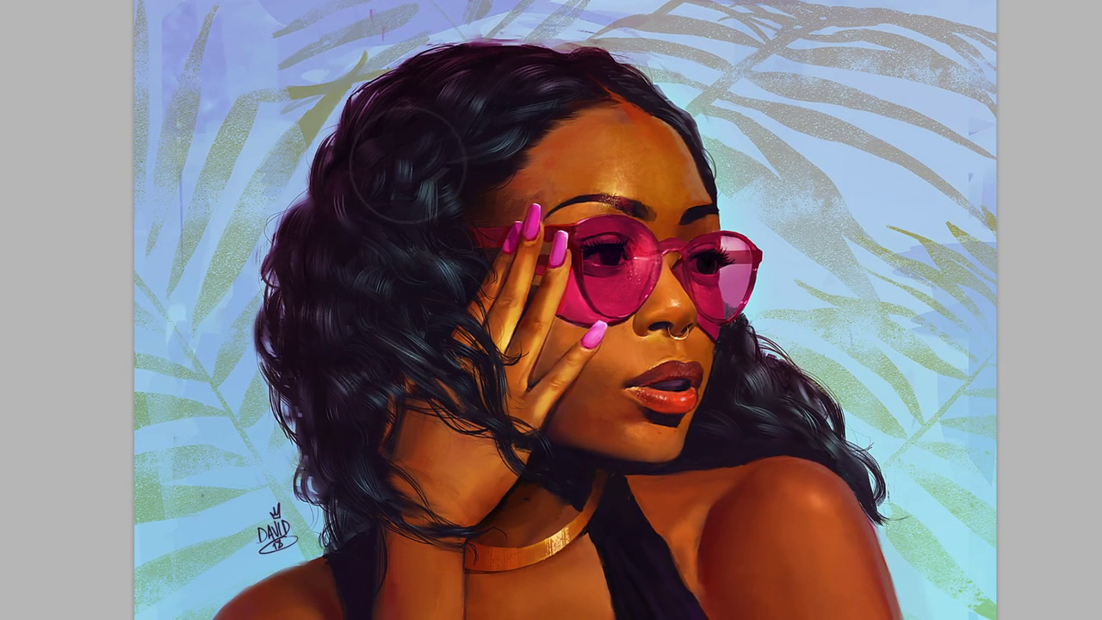
- Try dodging both lenses of the pink sunglasses on the gray layer and undo the strokes
mouse_move(651, 277)
mouse_down()
mouse_move(615, 253)
mouse_move(704, 322)
mouse_move(548, 274)
mouse_up()
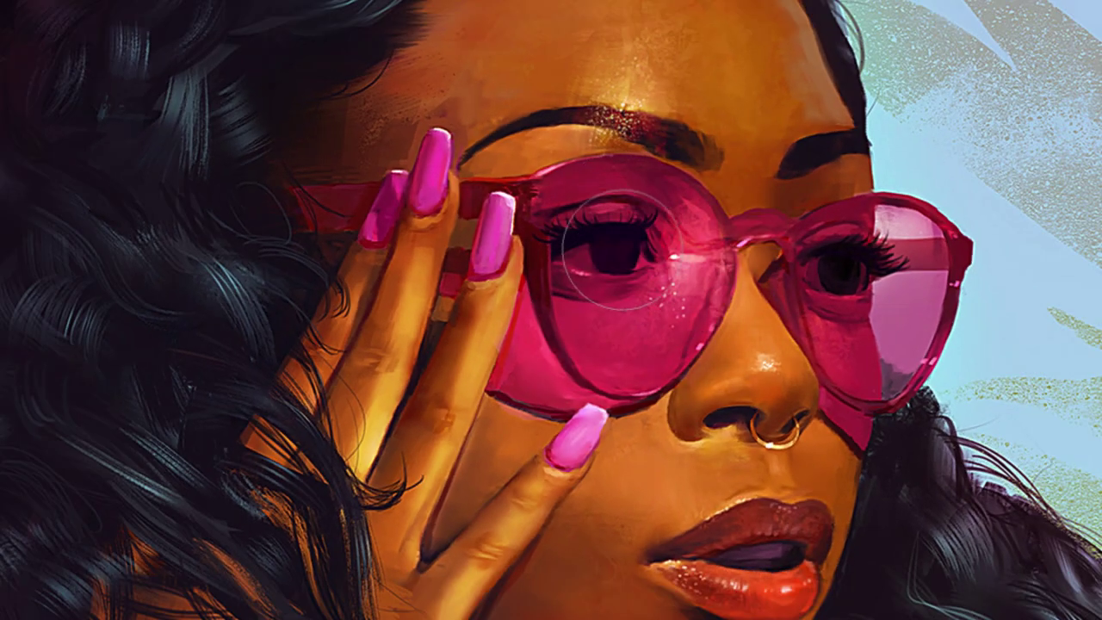
mouse_move(623, 250)
mouse_down()
mouse_move(589, 271)
mouse_move(626, 318)
mouse_move(642, 240)
mouse_move(584, 281)
mouse_move(655, 242)
mouse_move(609, 294)
mouse_move(591, 241)
mouse_up()
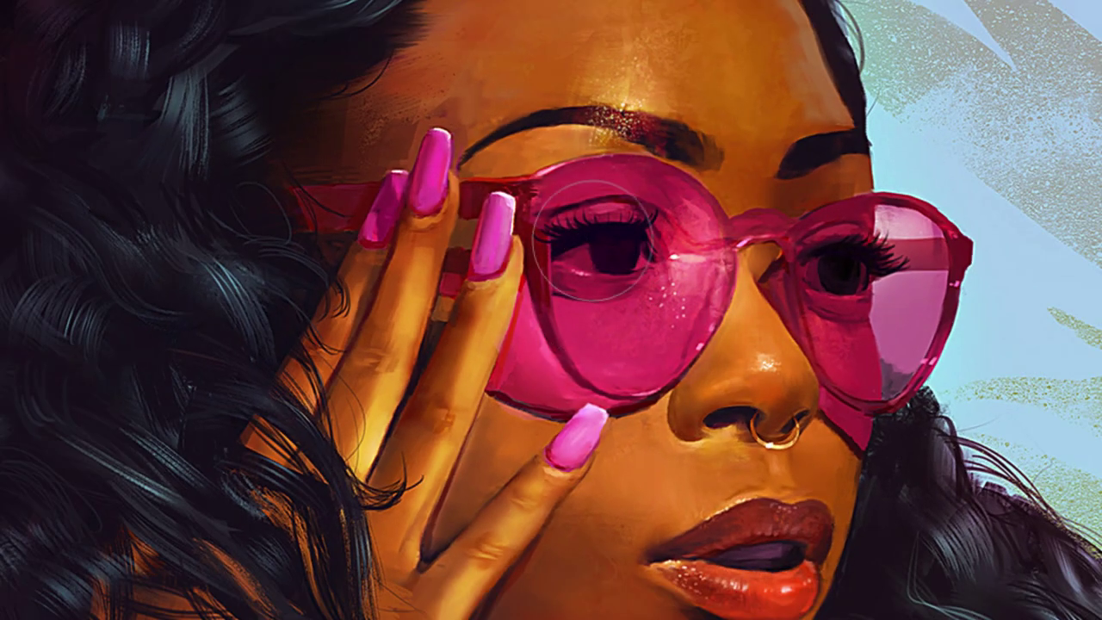
mouse_move(631, 272)
mouse_down()
mouse_move(599, 300)
mouse_move(644, 317)
mouse_up()
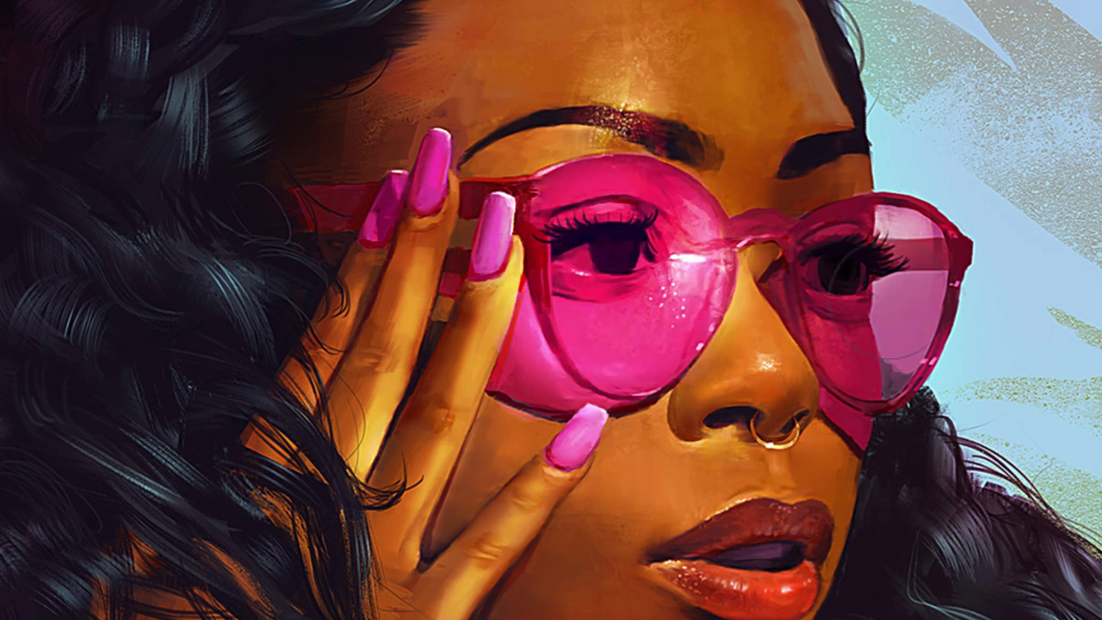
click(889, 295)
mouse_move(888, 290)
mouse_down()
mouse_move(876, 335)
mouse_move(927, 316)
mouse_move(947, 341)
mouse_move(972, 273)
mouse_up()
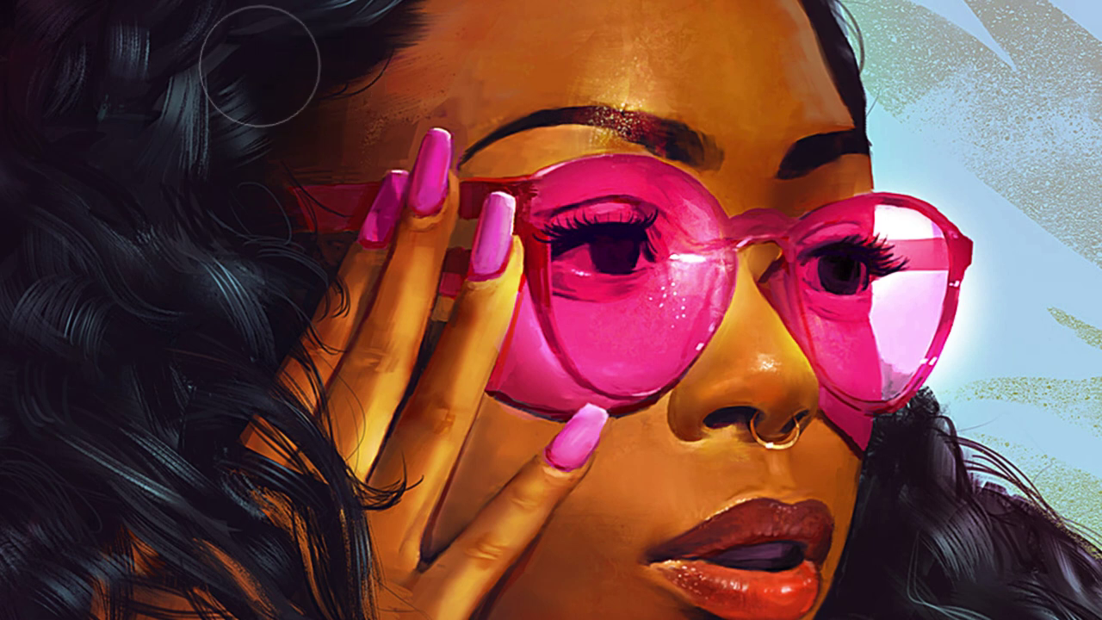
key(ctrl+z)
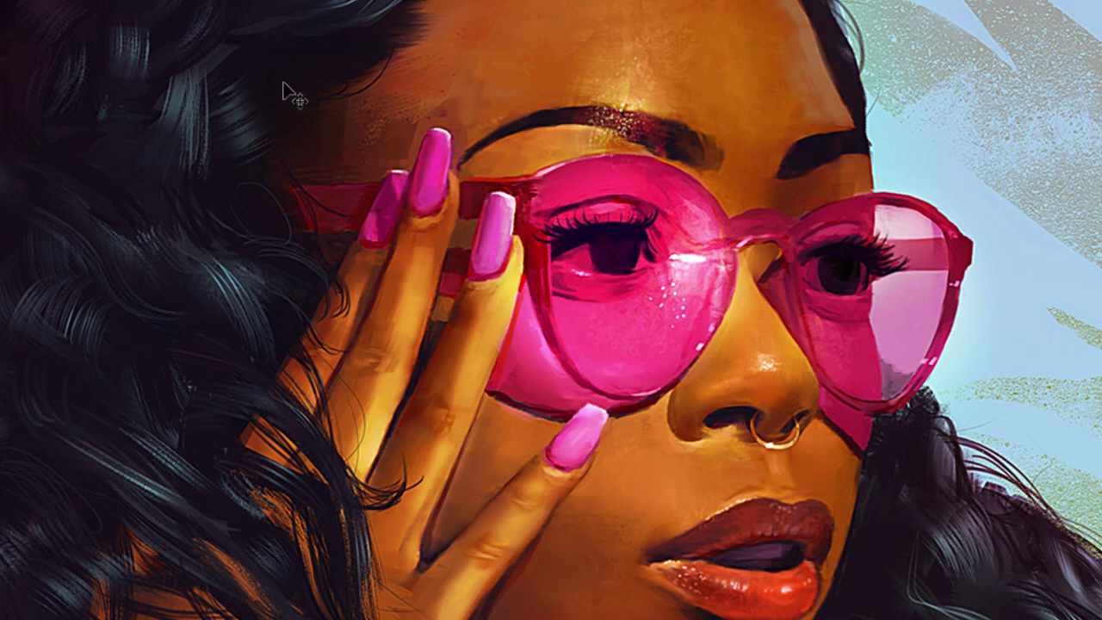
key(ctrl+z)
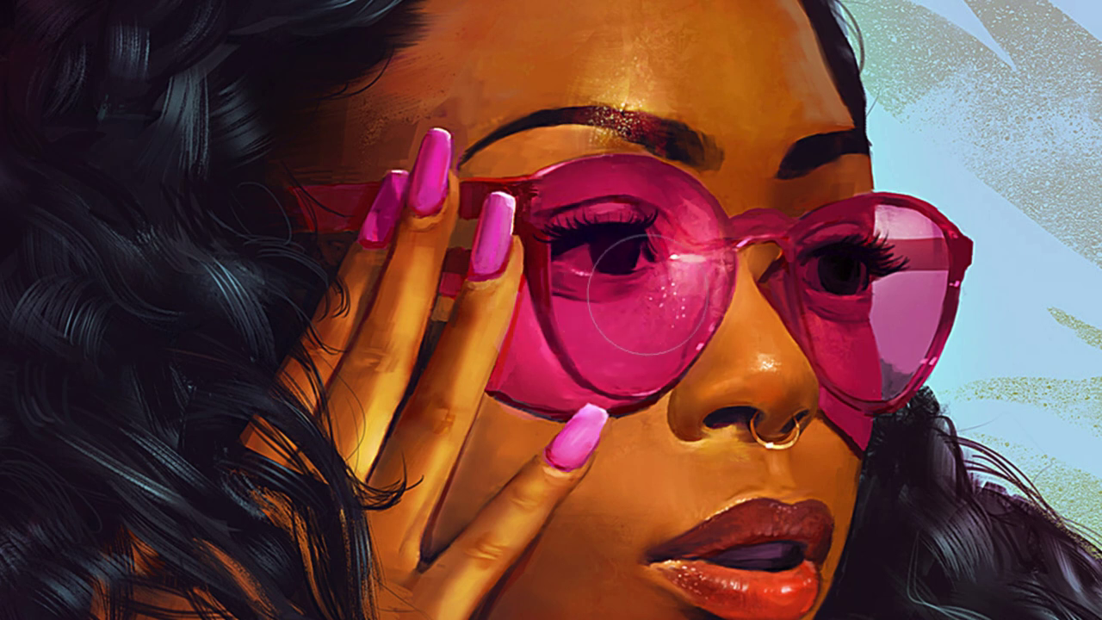
- Repeat the trial dodge strokes over the sunglass lenses to compare tonal ranges, undoing them again
drag(881, 272, 896, 320)
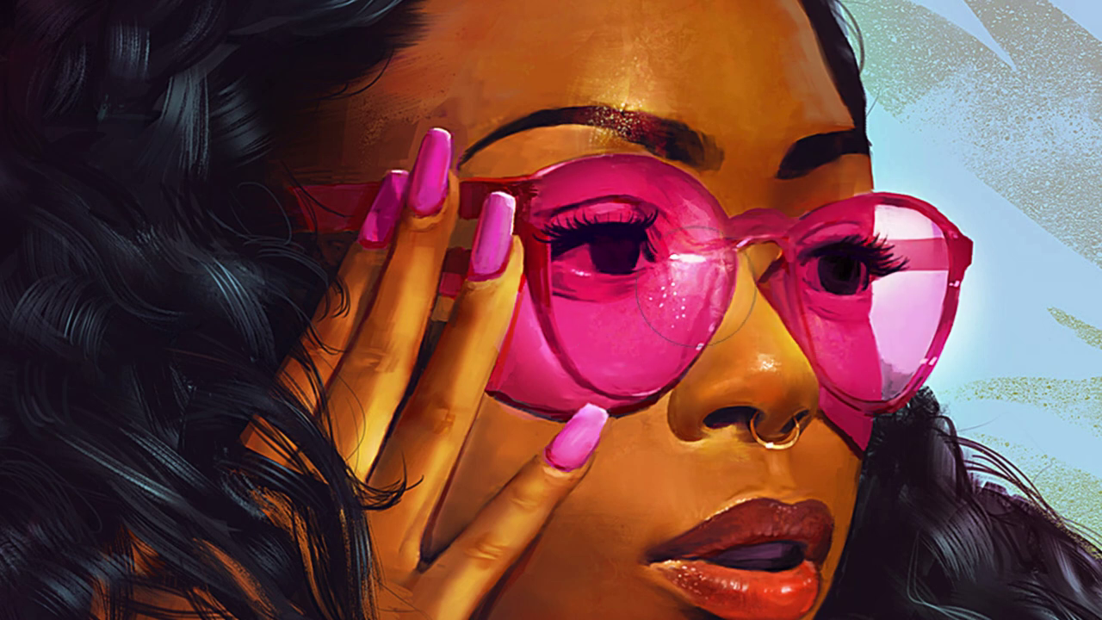
key(ctrl+z)
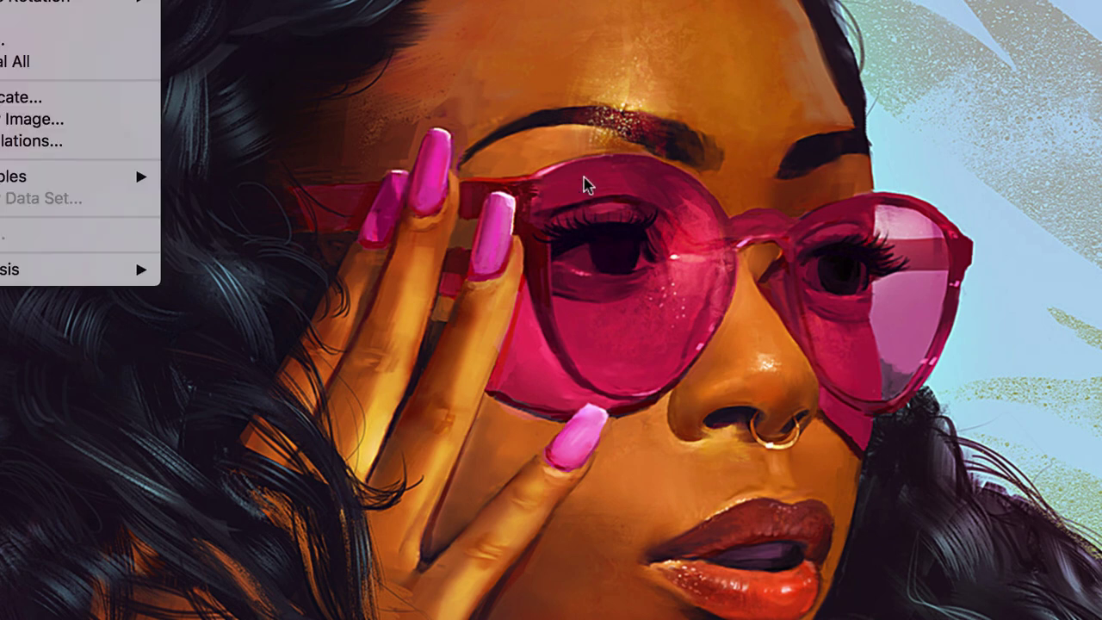
click(606, 213)
drag(609, 247, 684, 247)
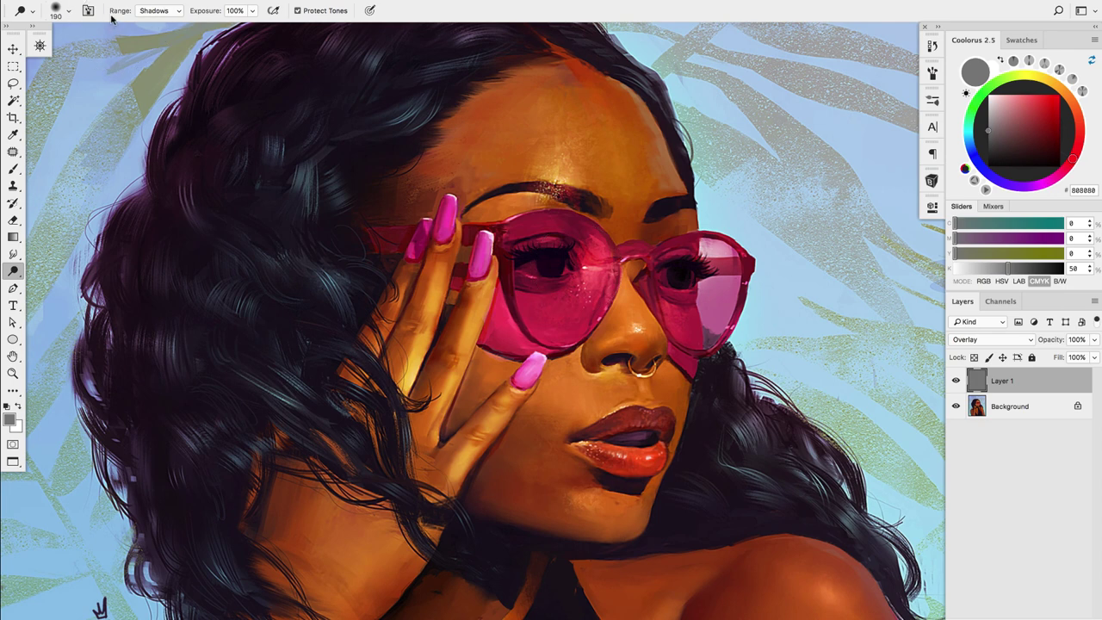
- Set the dodge range to Midtones and brighten both sunglass lenses on the gray Overlay layer
click(159, 10)
click(159, 26)
mouse_move(564, 277)
mouse_down()
mouse_move(550, 283)
mouse_move(540, 270)
mouse_up()
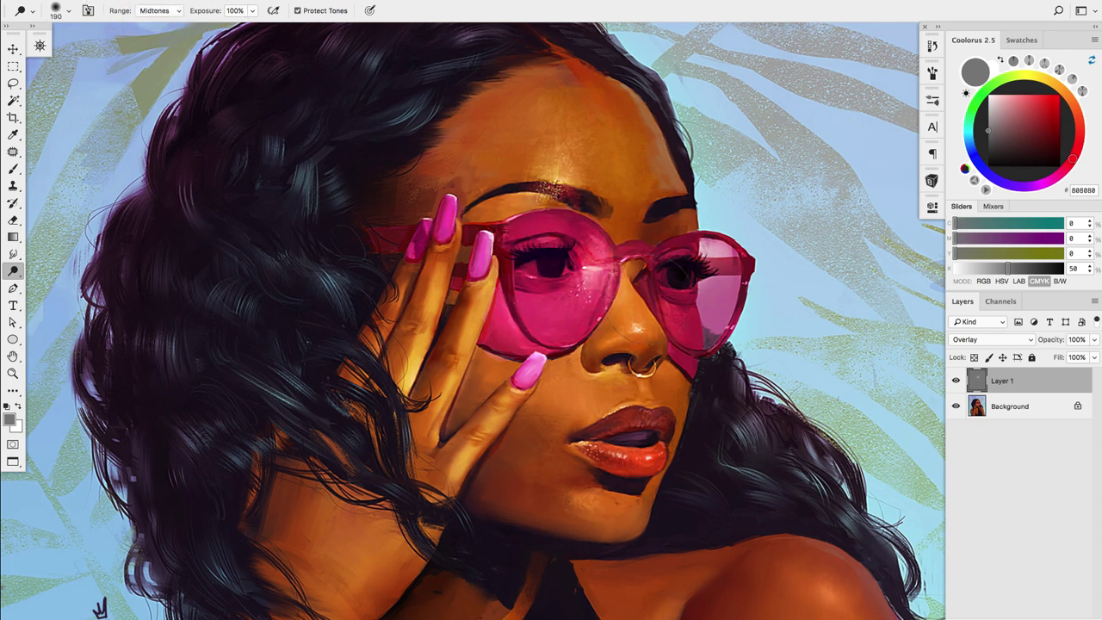
mouse_move(680, 258)
mouse_down()
mouse_move(720, 301)
mouse_move(707, 276)
mouse_up()
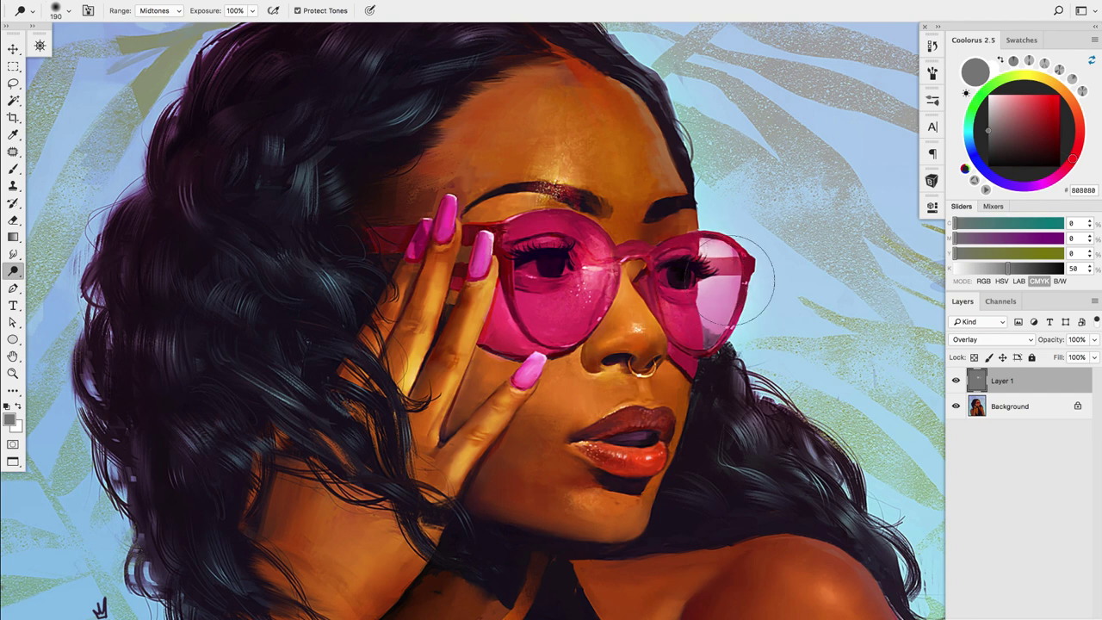
- Toggle the Overlay layer's visibility repeatedly to compare the sunglass lenses with and without dodging
click(956, 383)
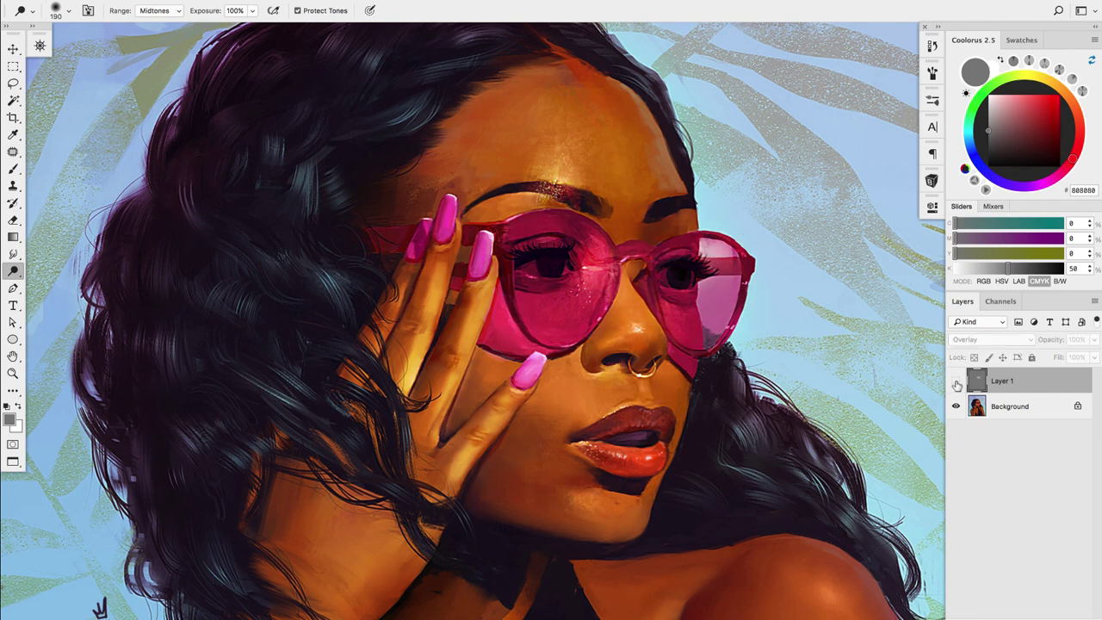
click(956, 384)
click(956, 382)
click(956, 381)
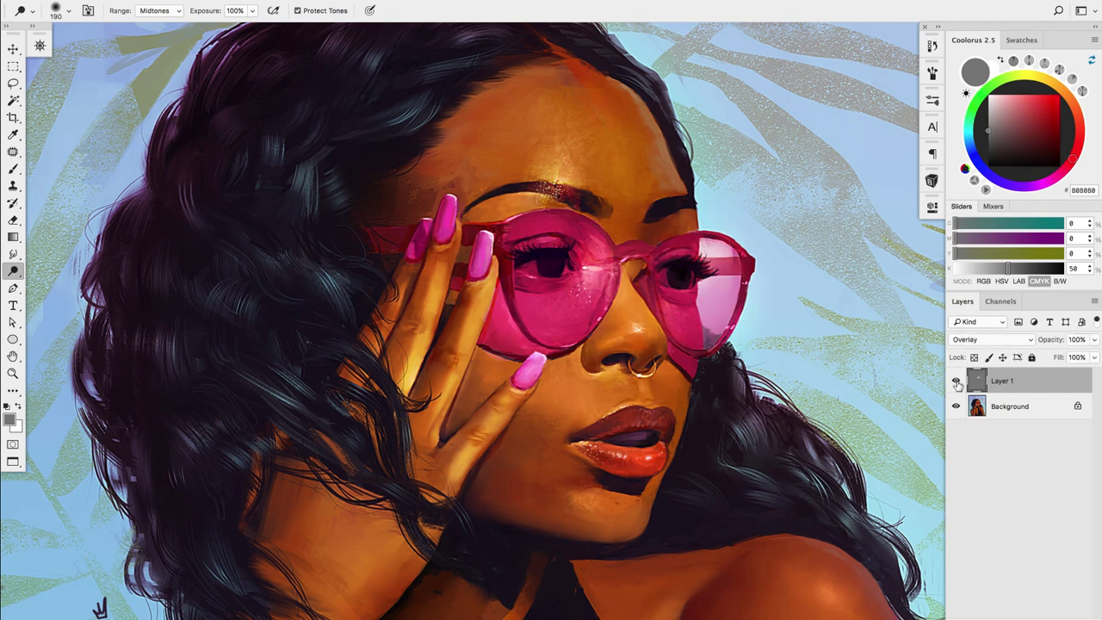
click(956, 381)
click(956, 382)
click(956, 382)
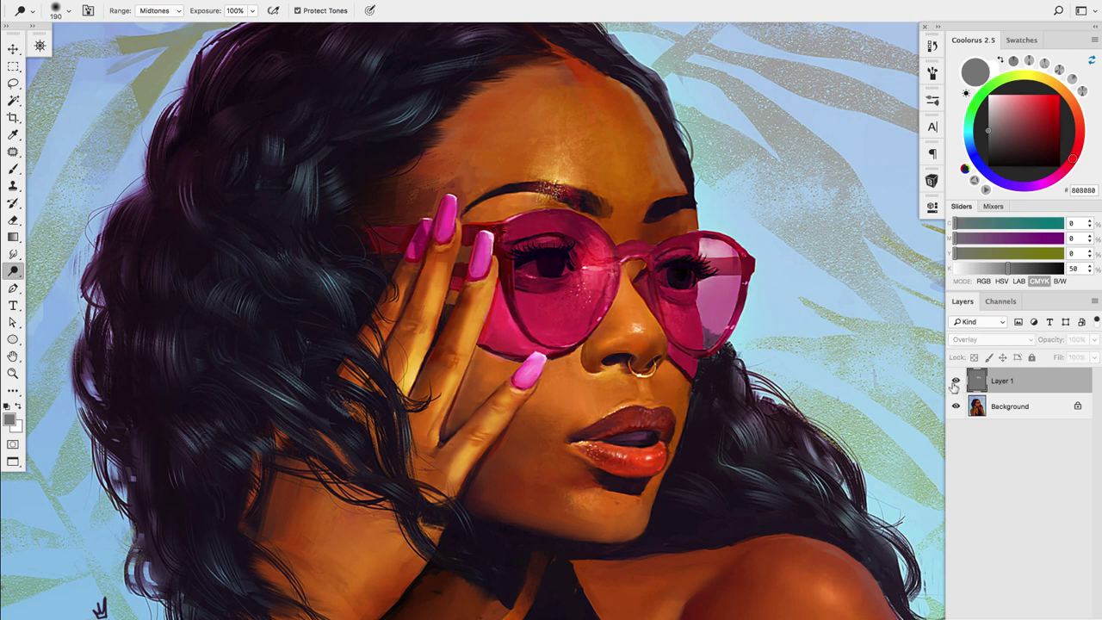
click(956, 382)
click(956, 382)
click(957, 381)
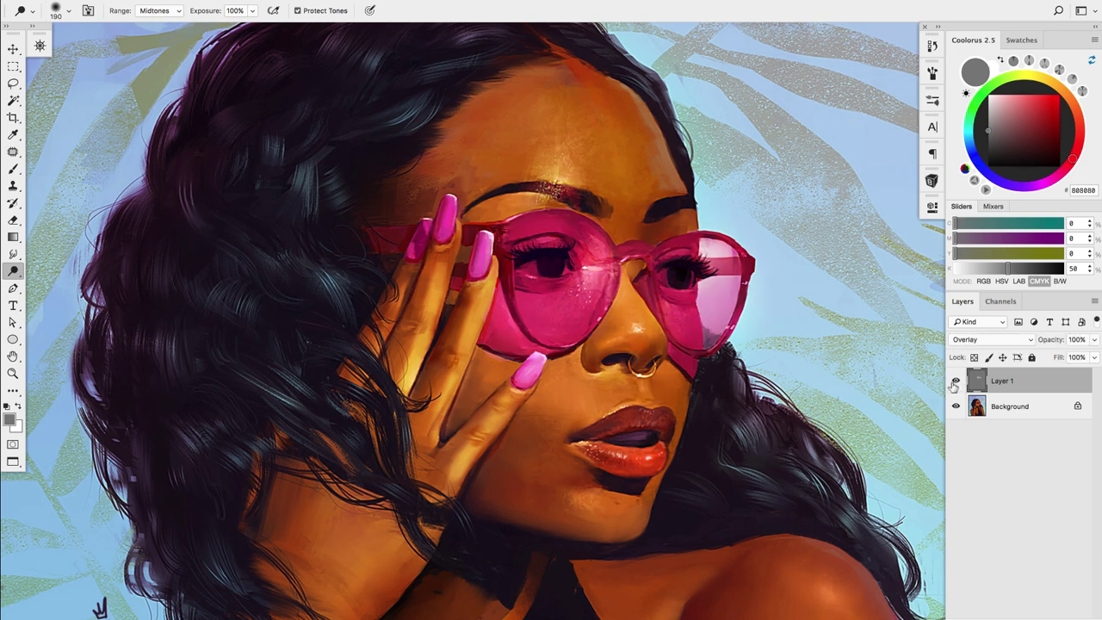
- Dodge the midtones down the front shoulder and upper arm with a 361-pixel brush, replacing the undone first stroke
mouse_move(670, 371)
mouse_down()
mouse_move(643, 393)
mouse_move(574, 308)
mouse_up()
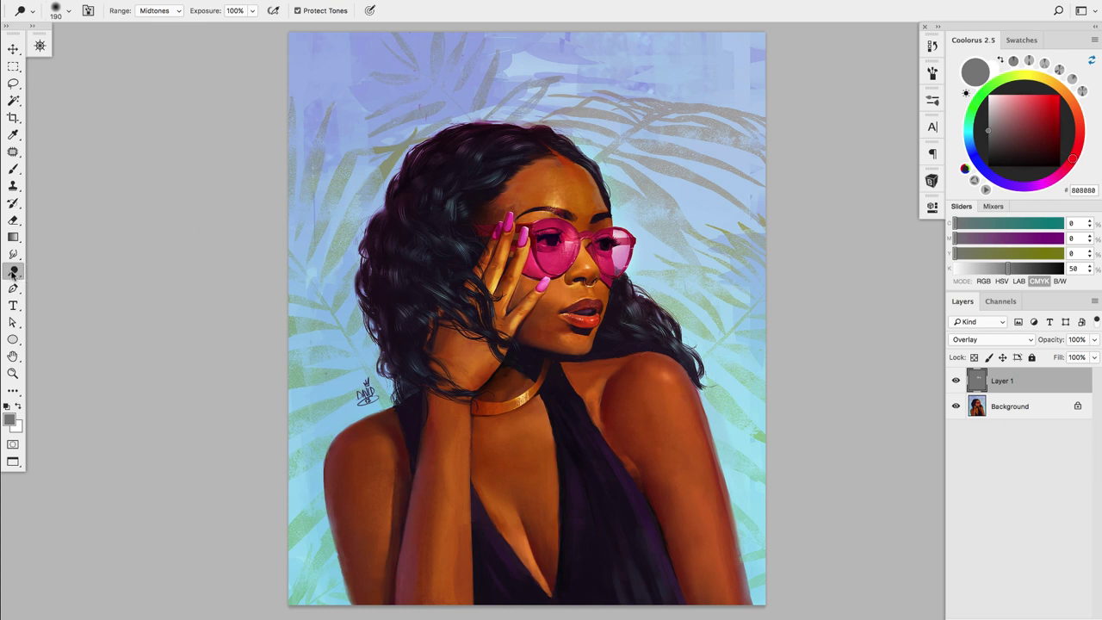
click(158, 11)
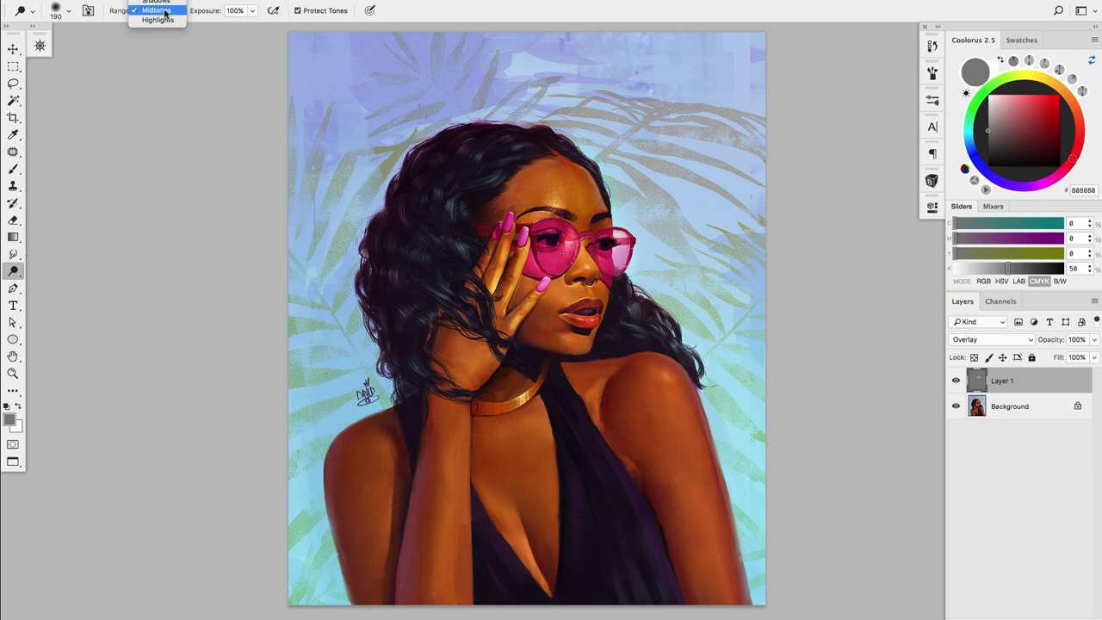
click(164, 13)
mouse_move(613, 401)
mouse_down()
mouse_move(667, 414)
mouse_move(648, 418)
mouse_move(661, 479)
mouse_up()
key(super+z)
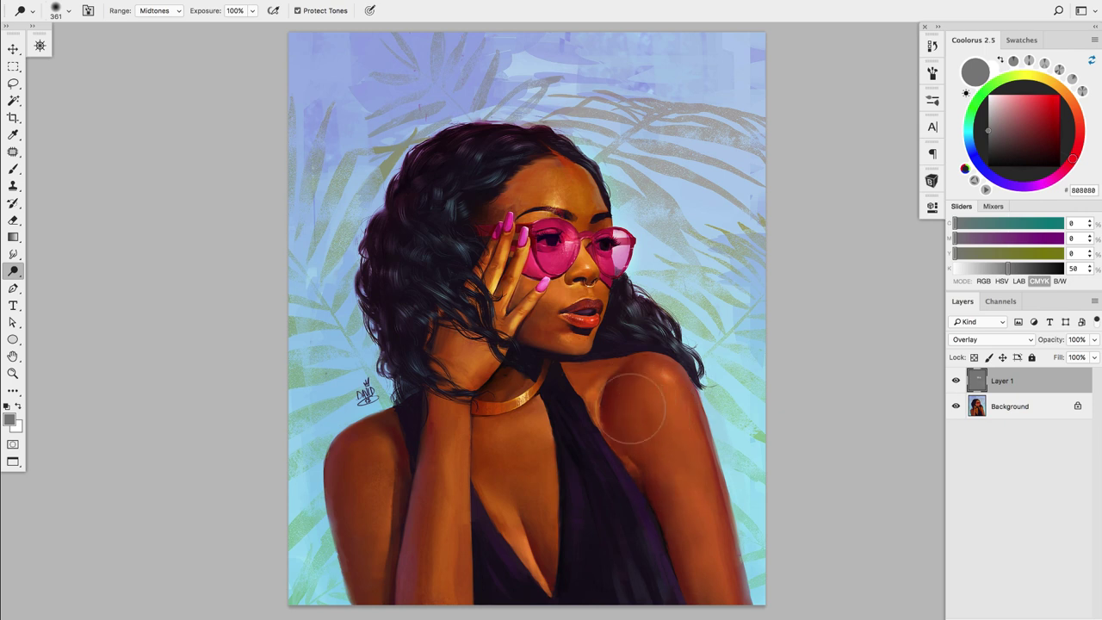
mouse_move(646, 399)
mouse_down()
mouse_move(661, 402)
mouse_move(637, 411)
mouse_move(686, 479)
mouse_move(648, 478)
mouse_up()
- Lower the exposure to 33% and softly dodge the front upper arm, the shoulder highlight and the chest
click(251, 11)
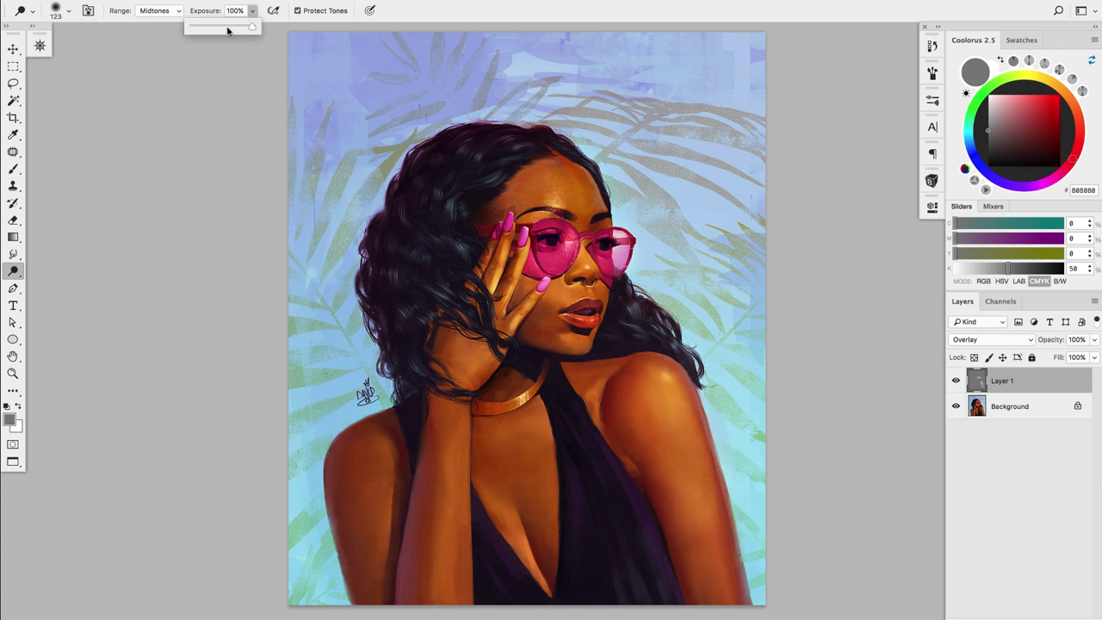
drag(696, 505, 721, 488)
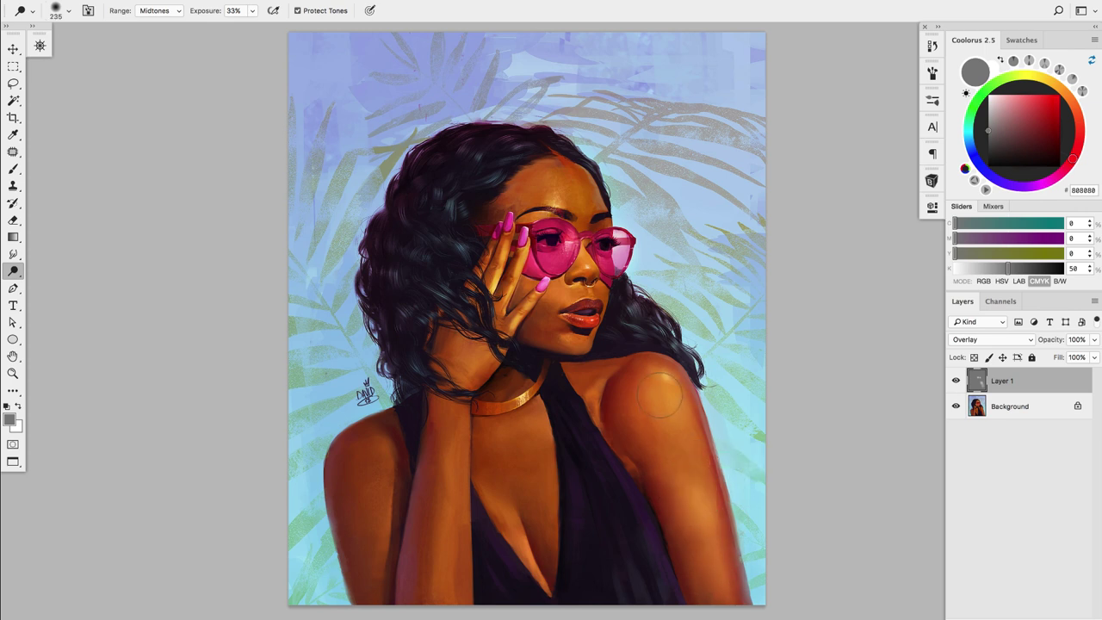
mouse_move(665, 395)
mouse_down()
mouse_move(687, 446)
mouse_move(662, 385)
mouse_up()
mouse_move(532, 487)
mouse_down()
mouse_move(522, 540)
mouse_move(514, 503)
mouse_move(533, 533)
mouse_move(531, 496)
mouse_move(482, 424)
mouse_move(513, 471)
mouse_move(540, 461)
mouse_up()
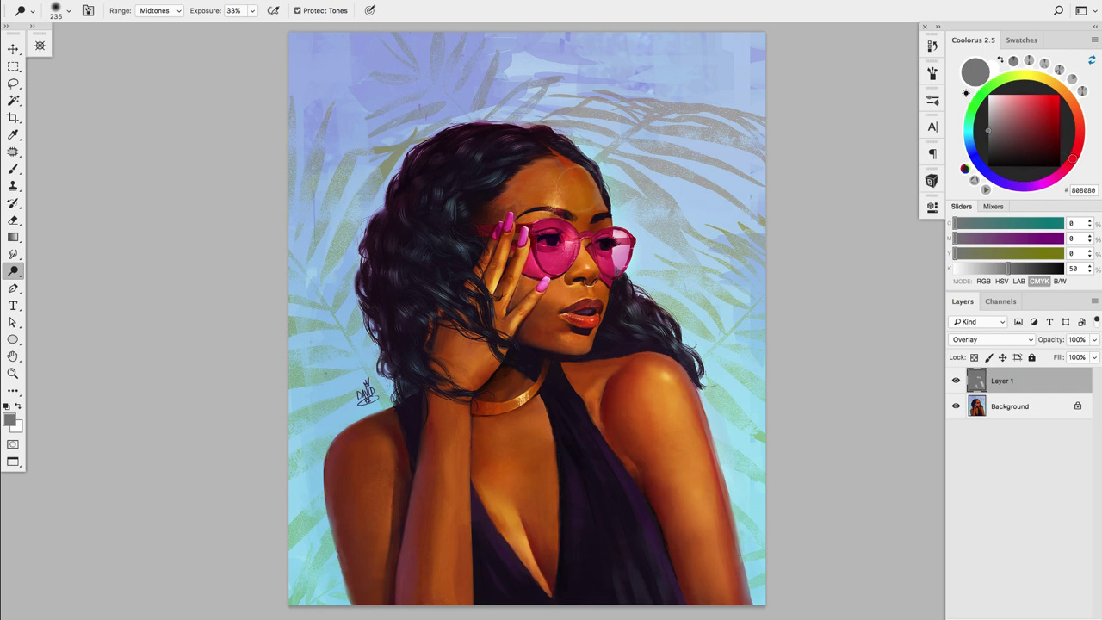
- Dodge the lit areas of the forehead, nose, mouth area, gold necklace and raised hand at 33% exposure
mouse_move(569, 183)
mouse_down()
mouse_move(575, 191)
mouse_move(565, 185)
mouse_up()
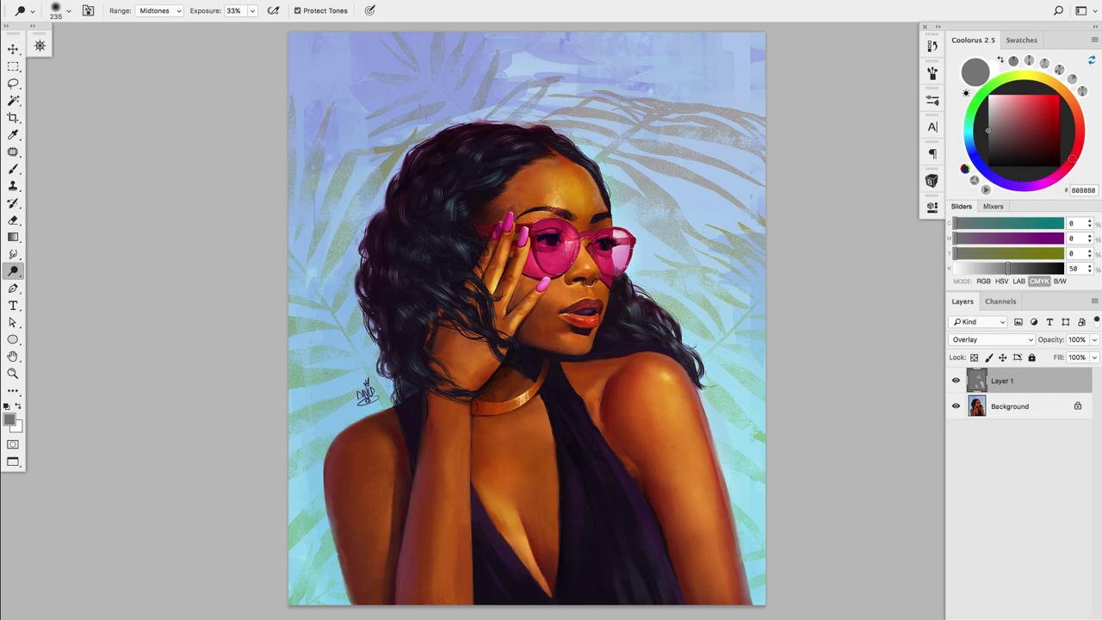
drag(591, 252, 552, 252)
drag(565, 293, 580, 294)
drag(477, 432, 489, 432)
drag(478, 410, 538, 386)
drag(482, 352, 505, 274)
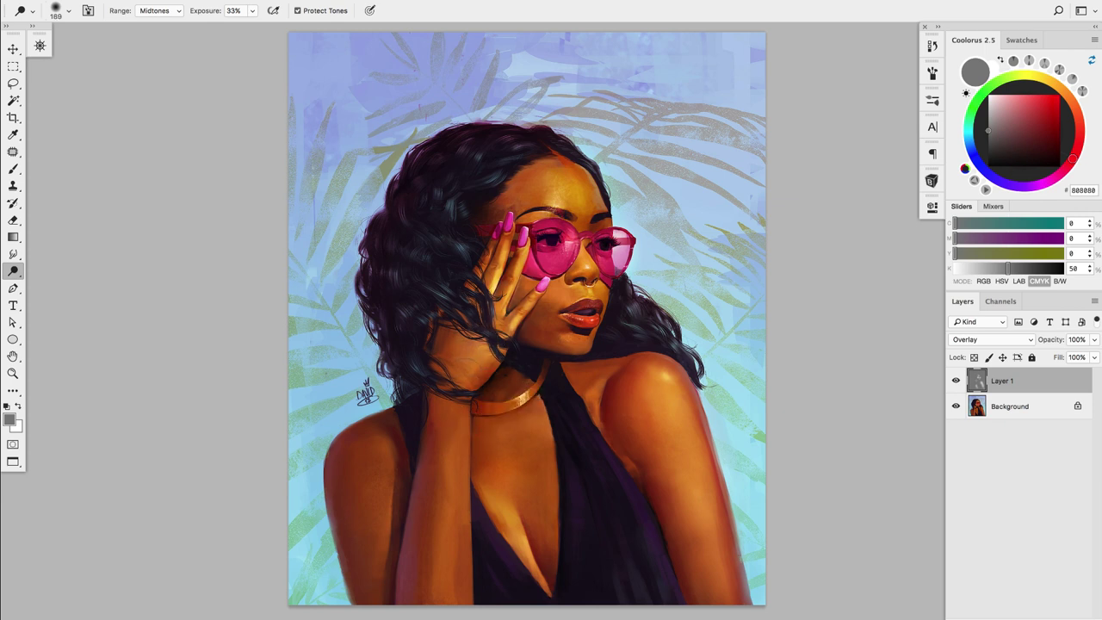
- Brighten the raised forearm and the far shoulder and upper arm with larger dodge strokes
mouse_move(460, 449)
mouse_down()
mouse_move(472, 449)
mouse_move(453, 603)
mouse_up()
drag(448, 467, 445, 555)
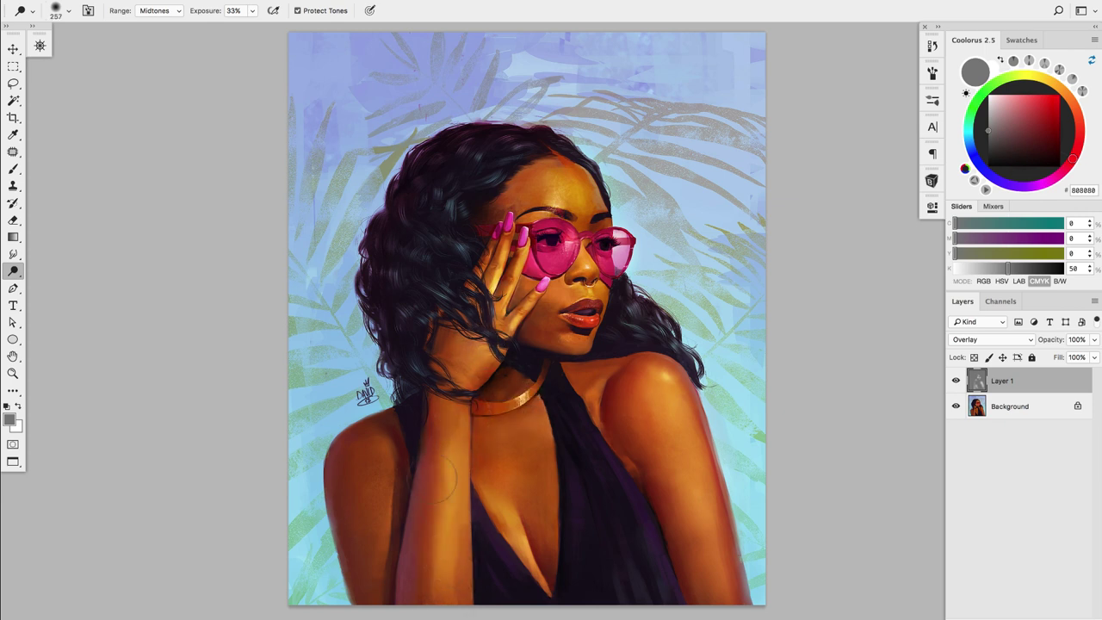
drag(387, 465, 381, 484)
drag(383, 444, 387, 504)
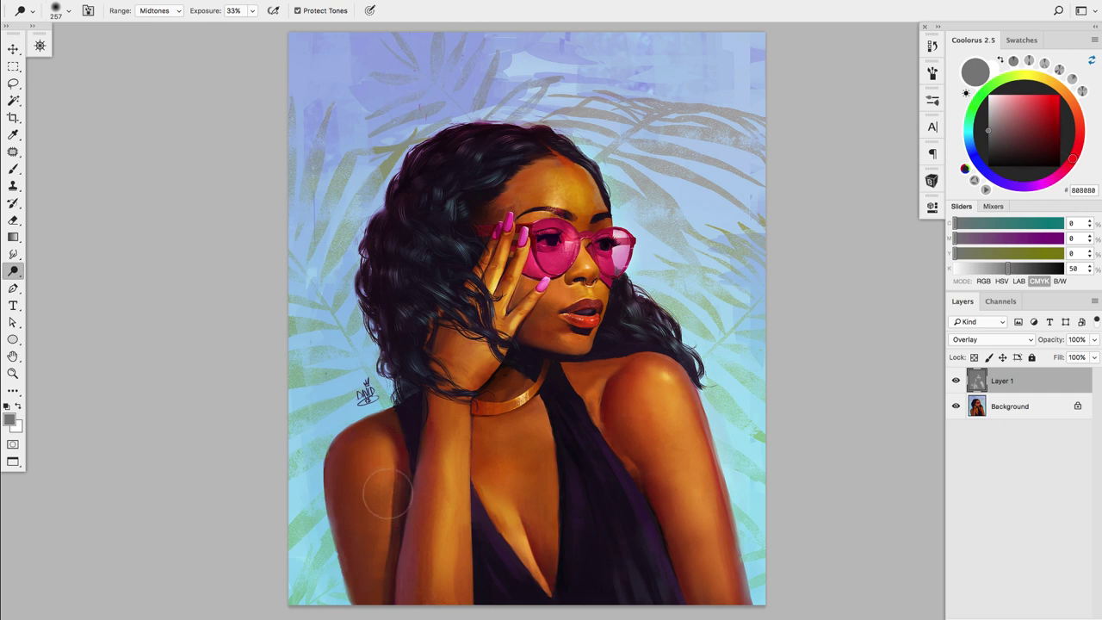
- Toggle the Overlay layer's visibility to compare the whole portrait before and after dodging
mouse_move(589, 371)
mouse_down()
mouse_move(546, 406)
mouse_move(581, 386)
mouse_up()
click(957, 381)
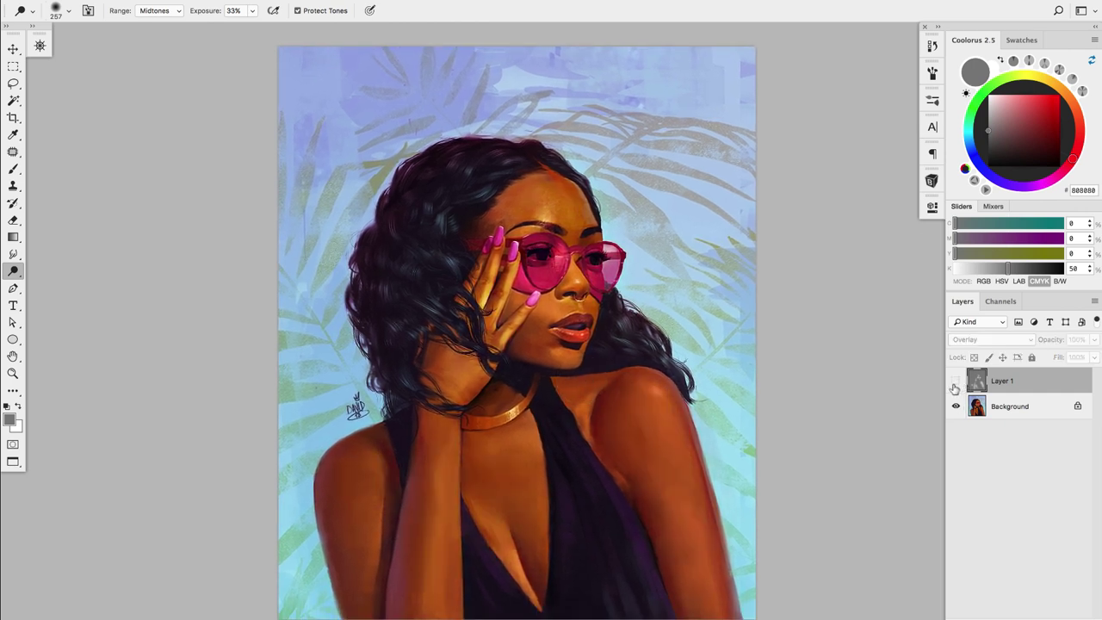
click(955, 383)
click(958, 382)
click(957, 383)
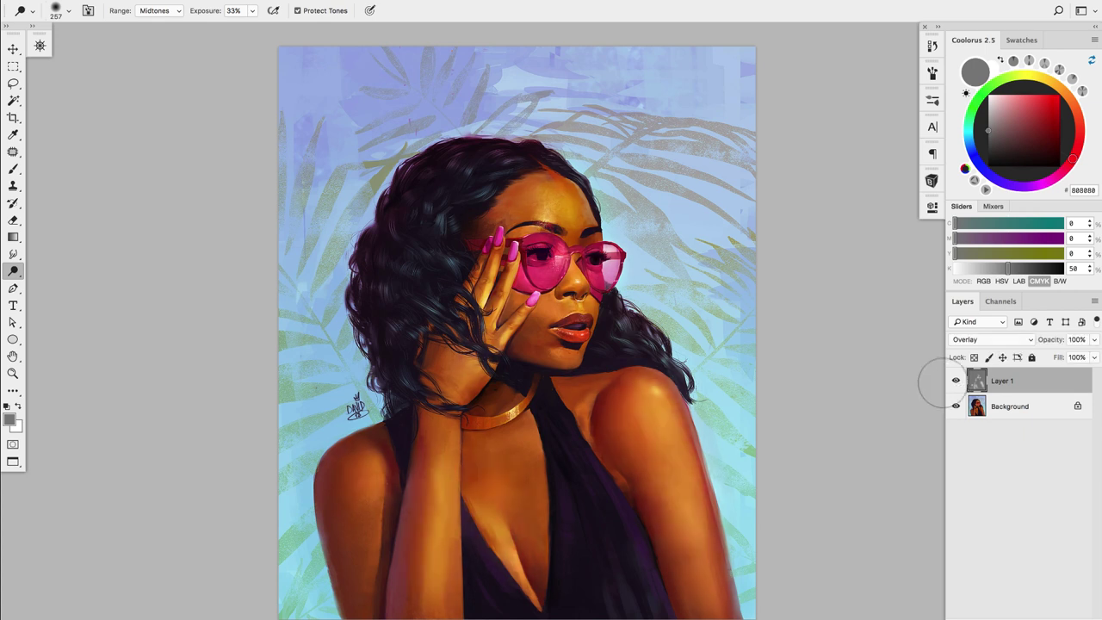
drag(608, 337, 649, 322)
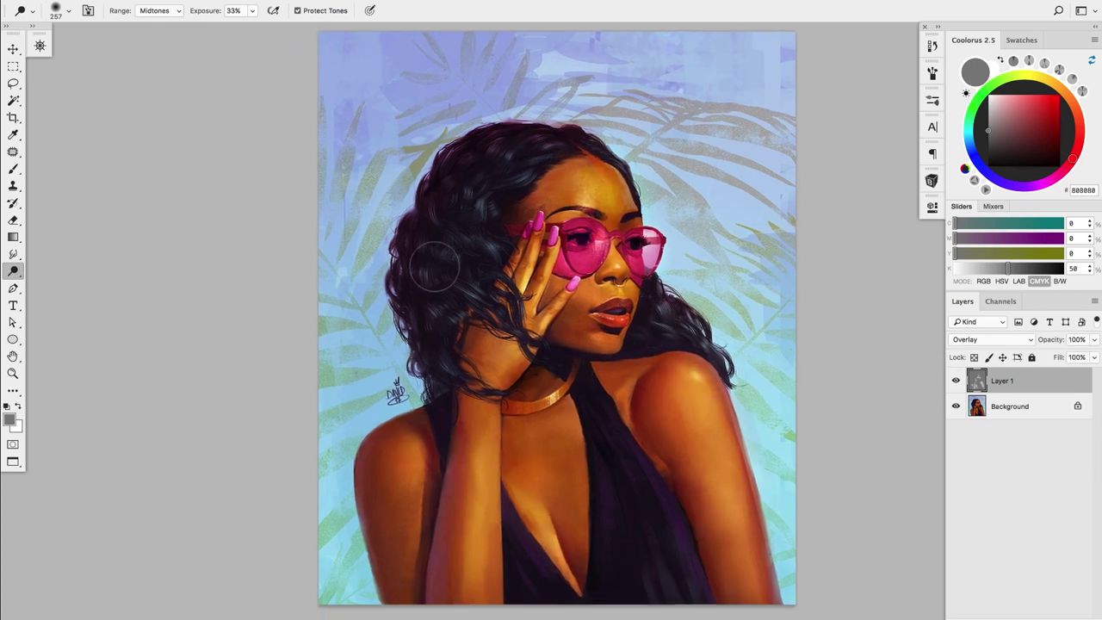
click(14, 273)
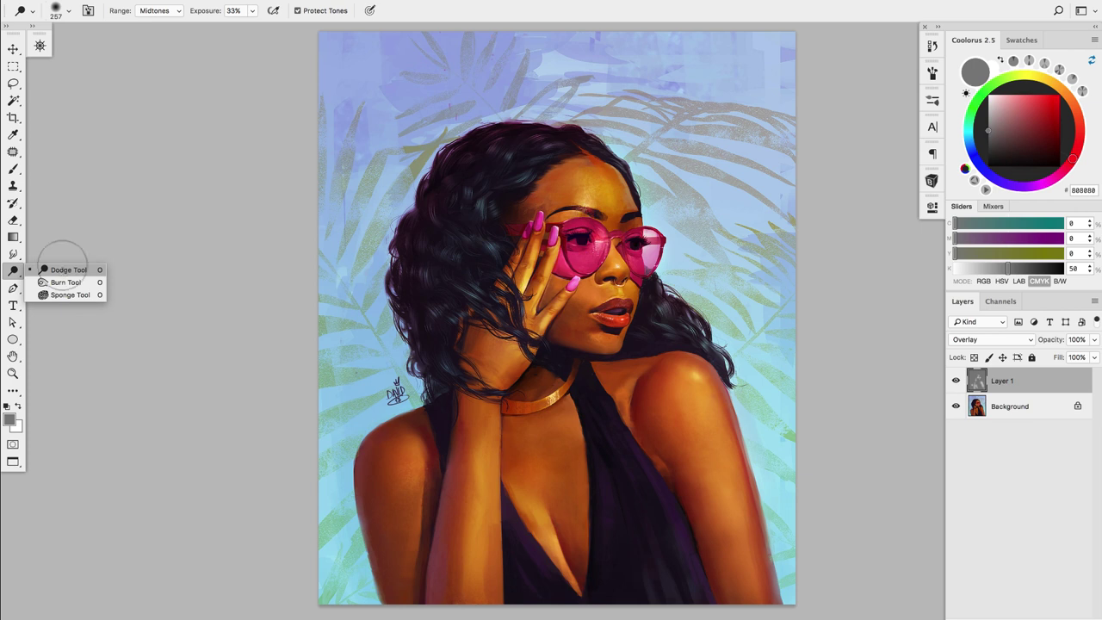
click(64, 269)
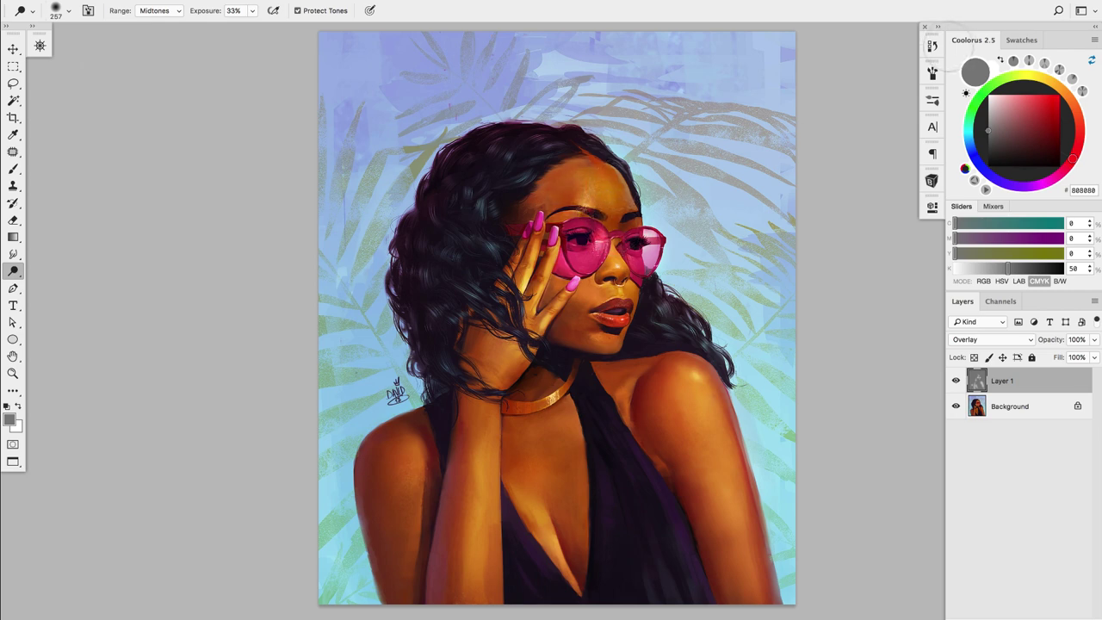
- Revert the painting to the last Dodge Tool state in the history, dropping the two Burn Tool strokes
click(932, 46)
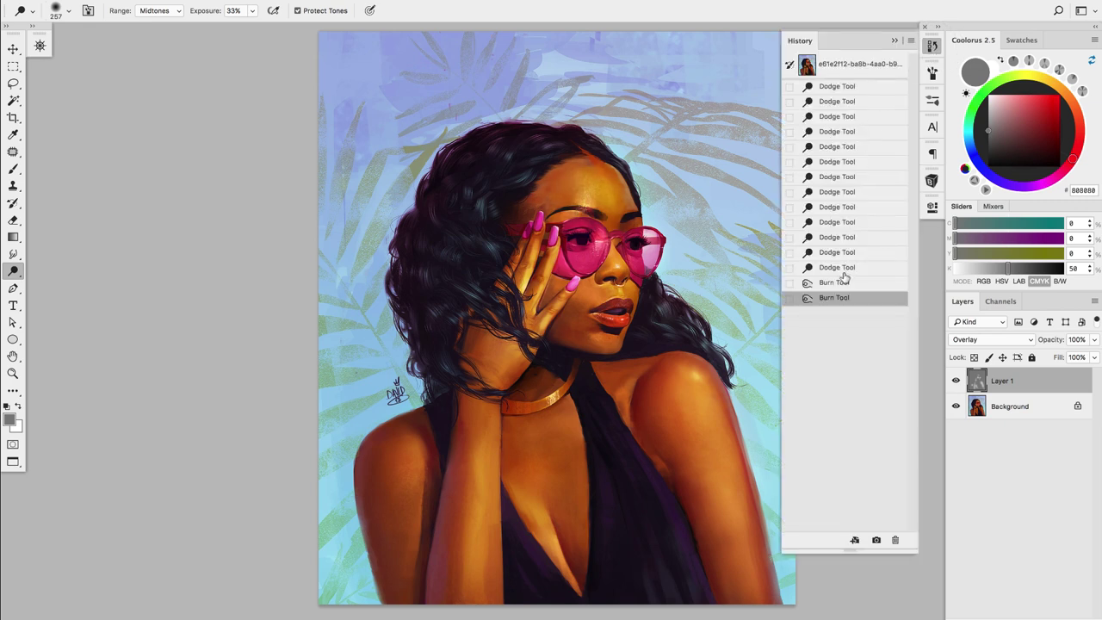
click(849, 272)
click(896, 43)
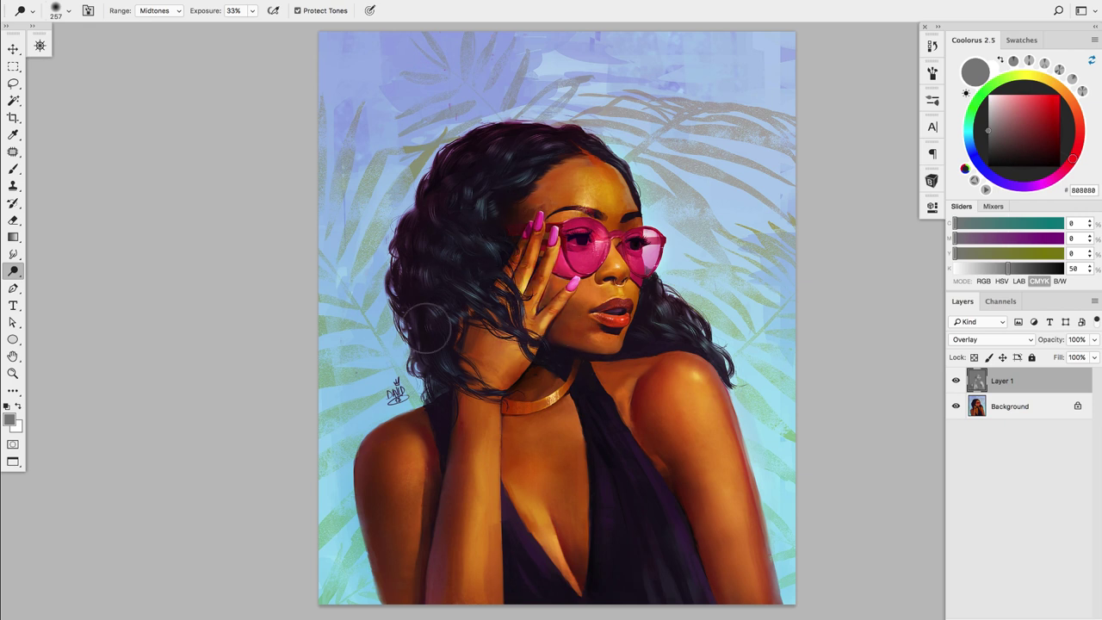
- Review the hair and shoulder shading and compare the full portrait with Layer 1 hidden and shown
mouse_move(437, 206)
mouse_down()
mouse_move(456, 224)
mouse_move(461, 258)
mouse_move(455, 241)
mouse_move(479, 256)
mouse_move(469, 247)
mouse_move(445, 282)
mouse_move(437, 359)
mouse_move(434, 257)
mouse_move(451, 208)
mouse_move(435, 267)
mouse_move(463, 241)
mouse_move(475, 260)
mouse_move(465, 186)
mouse_move(473, 177)
mouse_move(480, 251)
mouse_move(484, 166)
mouse_move(481, 218)
mouse_move(431, 242)
mouse_move(429, 303)
mouse_move(444, 350)
mouse_move(418, 268)
mouse_move(419, 287)
mouse_move(444, 305)
mouse_move(453, 253)
mouse_up()
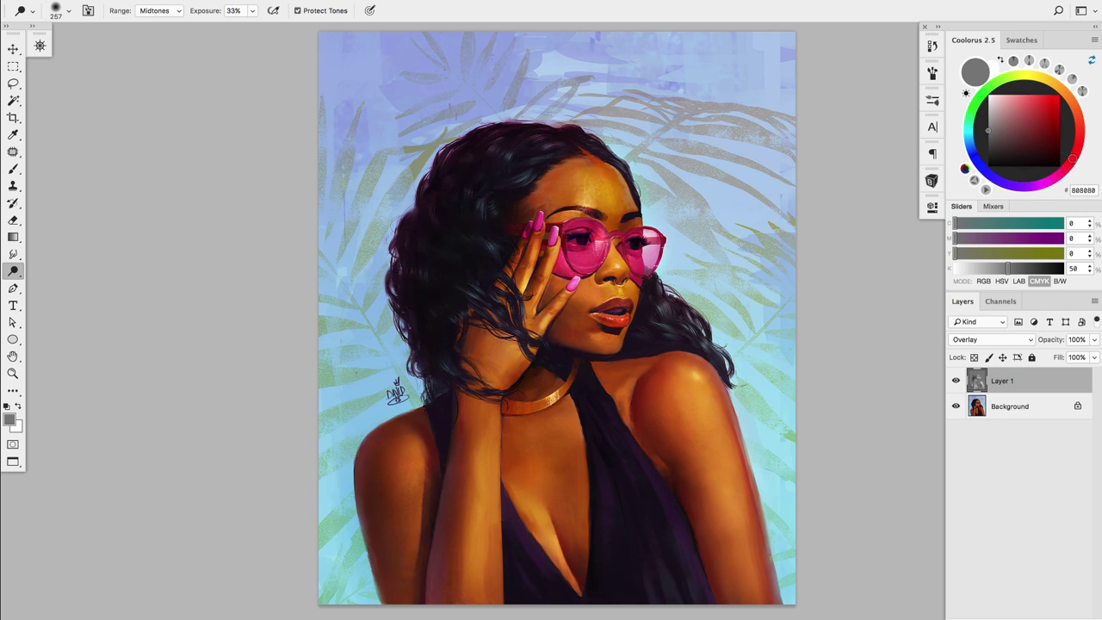
drag(656, 368, 646, 377)
scroll(646, 377, down, 2)
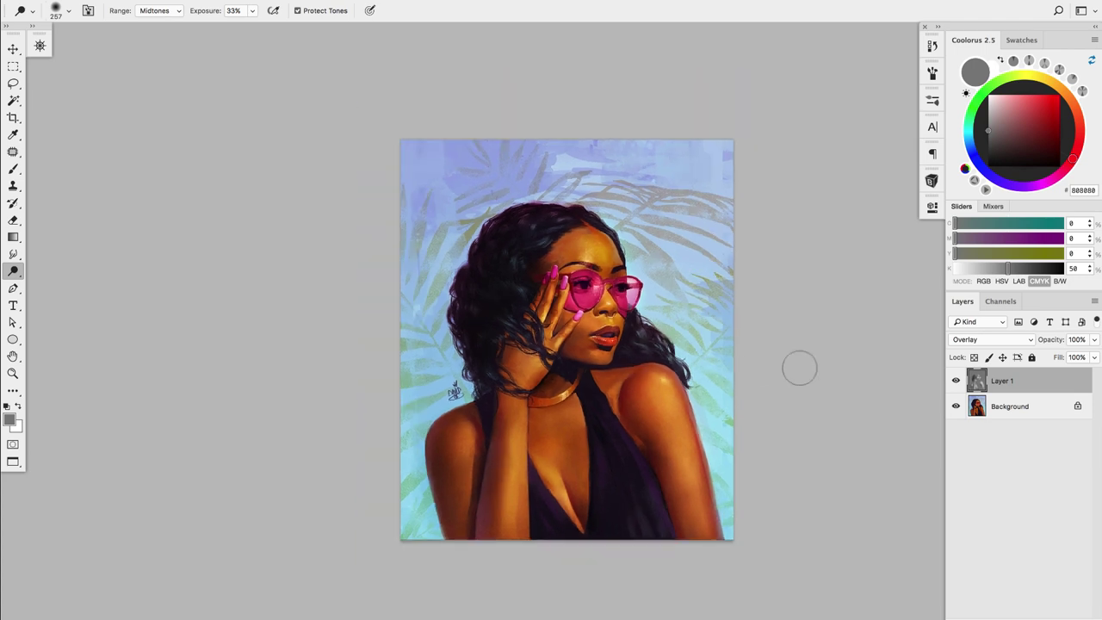
click(956, 382)
click(957, 382)
click(956, 382)
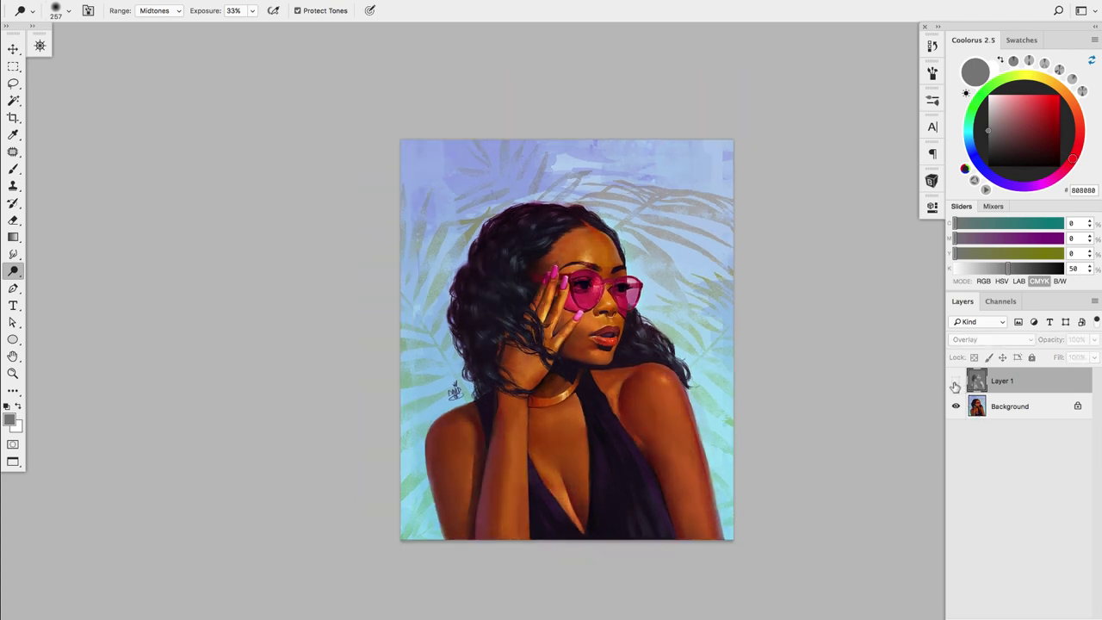
click(956, 381)
click(956, 382)
click(956, 381)
- Soften the dodging by lowering Layer 1's opacity to 32%, checking it against the original painting
mouse_move(566, 337)
mouse_down()
mouse_move(591, 349)
mouse_move(571, 343)
mouse_up()
key(v)
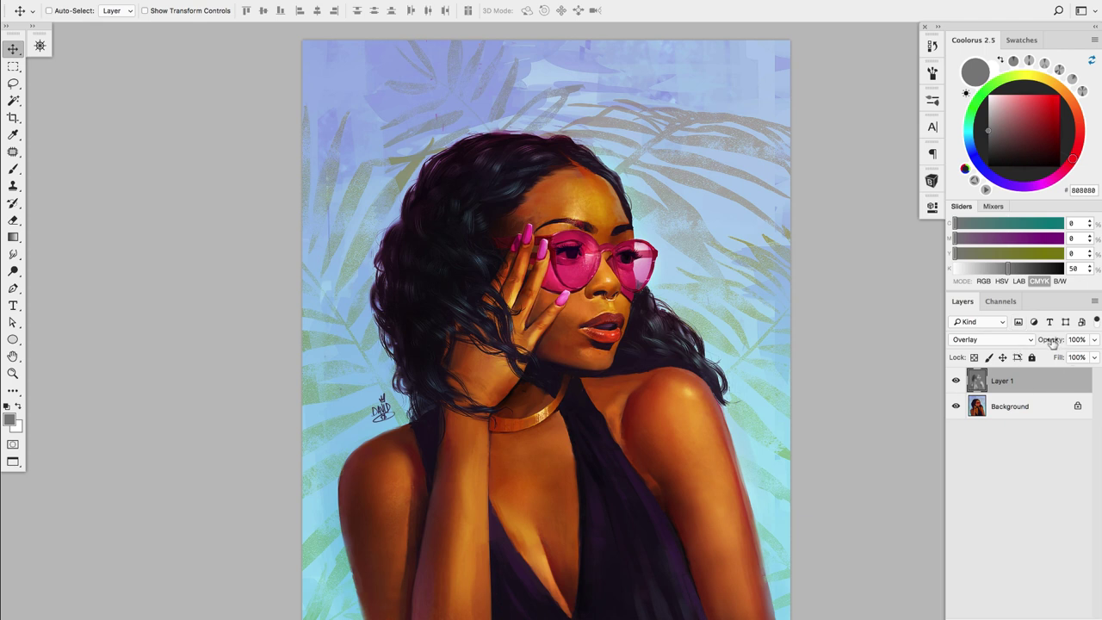
drag(1053, 343, 1048, 343)
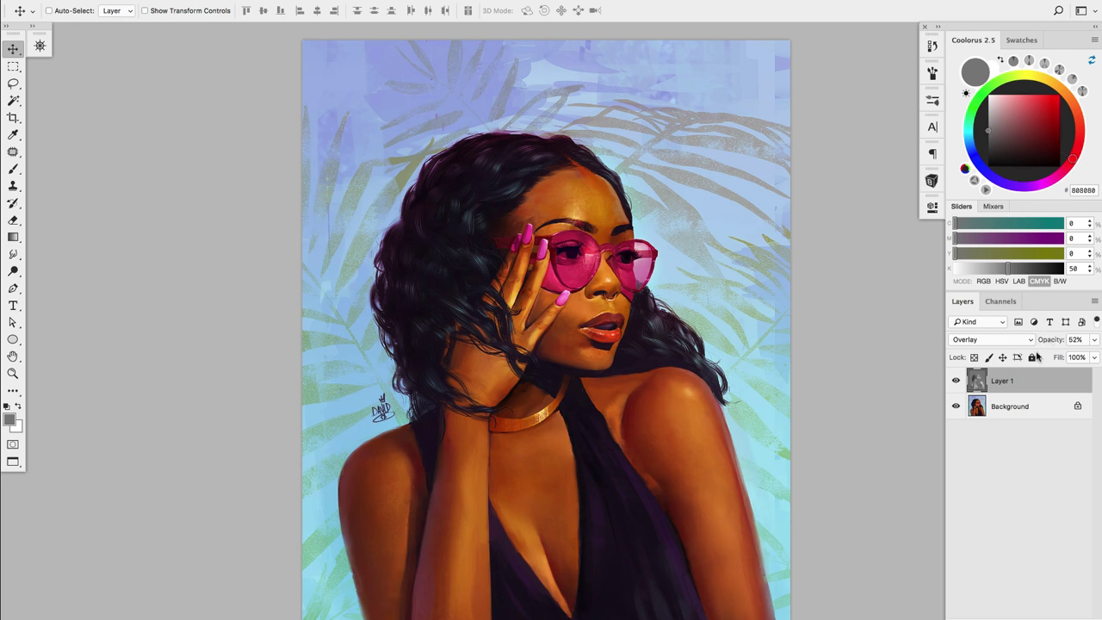
click(956, 381)
click(956, 381)
click(955, 383)
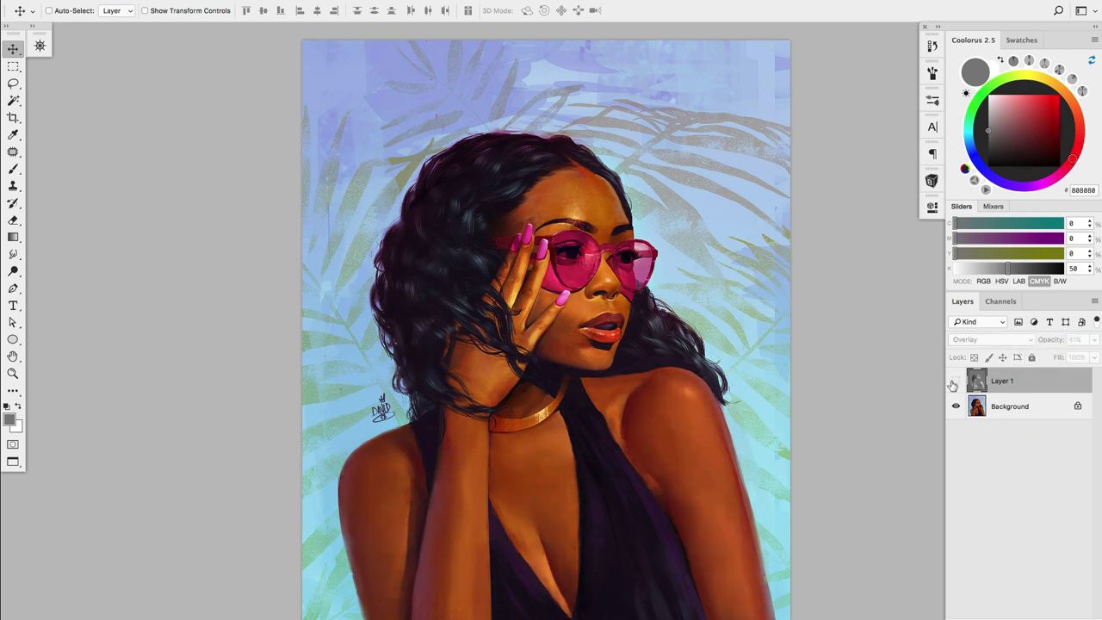
click(955, 382)
drag(1049, 343, 1047, 343)
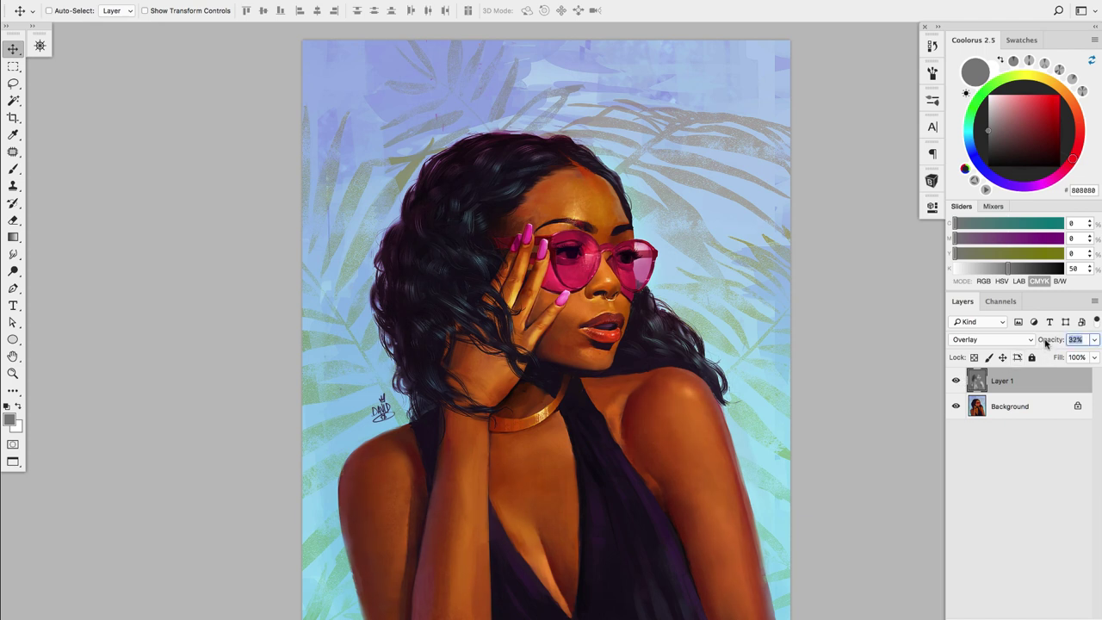
click(956, 382)
click(957, 381)
- Toggle Layer 1's visibility to compare the whole portrait with and without the softened dodging
scroll(613, 380, down, 3)
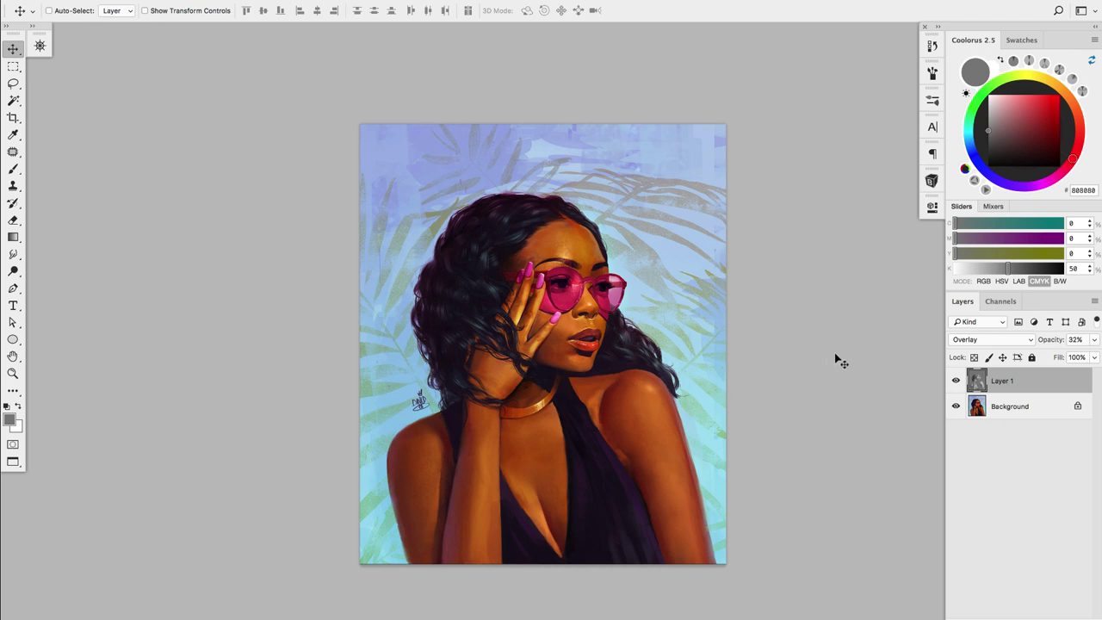
click(956, 381)
click(956, 381)
click(956, 381)
click(956, 382)
click(956, 383)
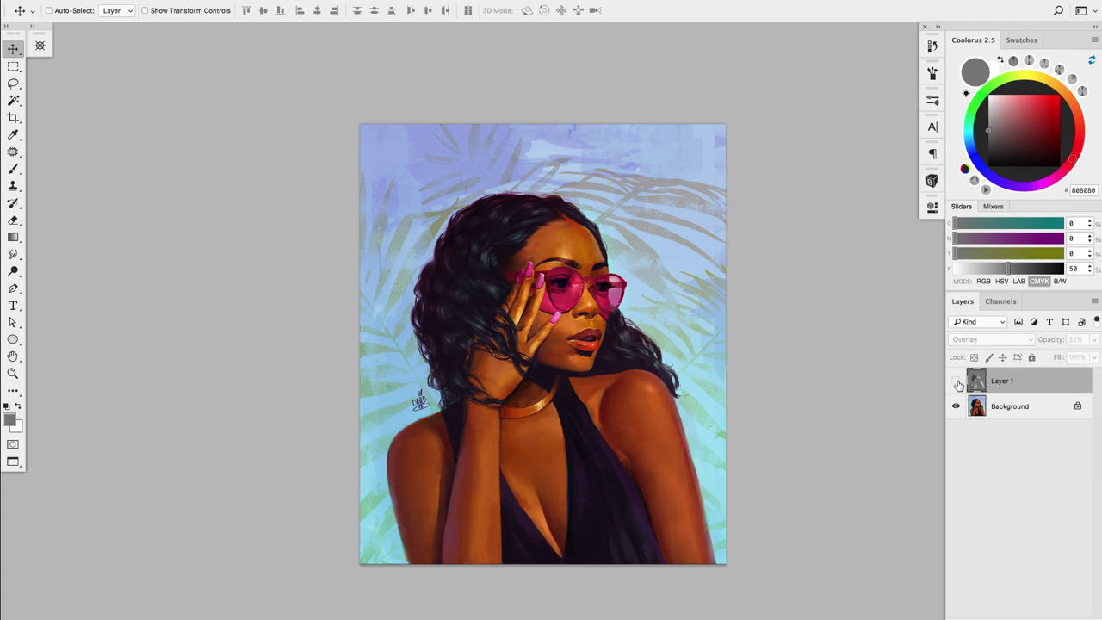
click(956, 382)
click(956, 383)
click(958, 383)
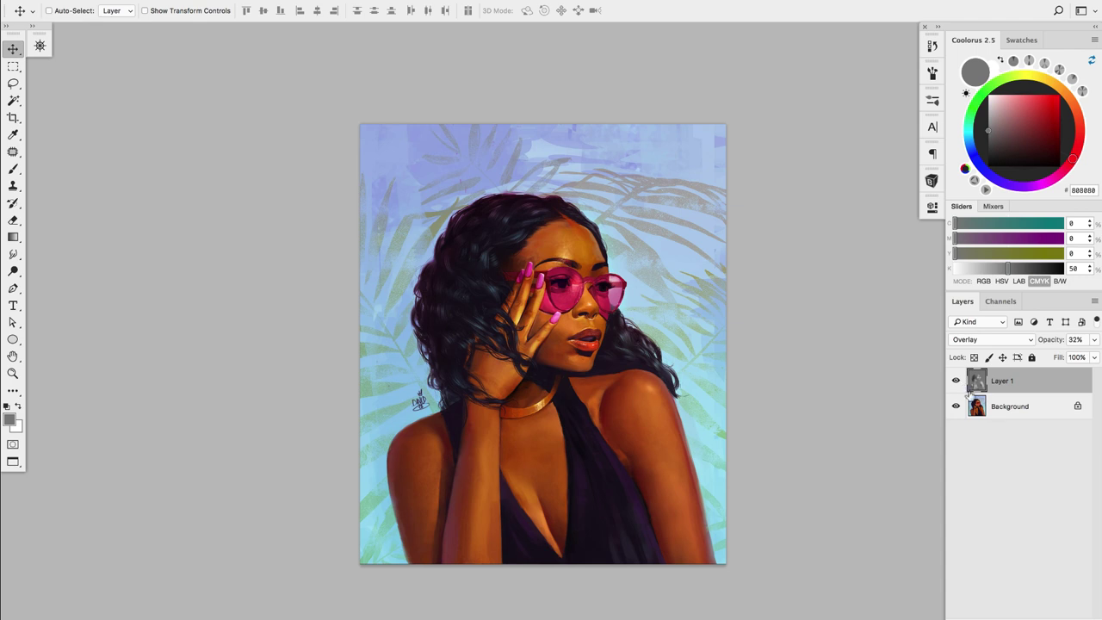
- Select Layer 1 together with the Background layer and merge them into one layer
super+click(1021, 409)
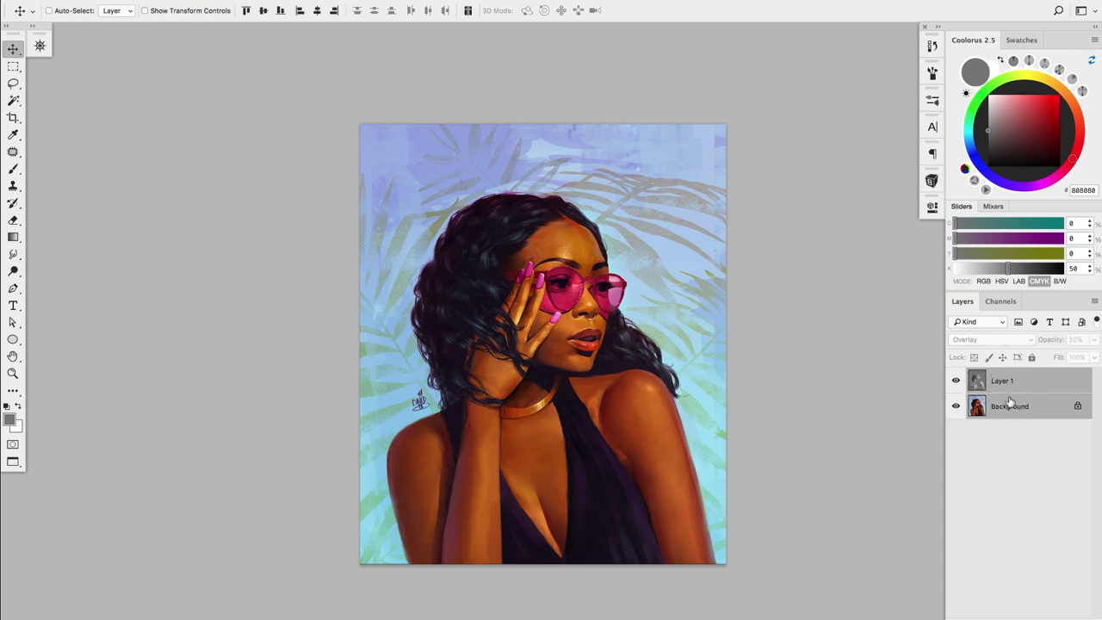
key(super+e)
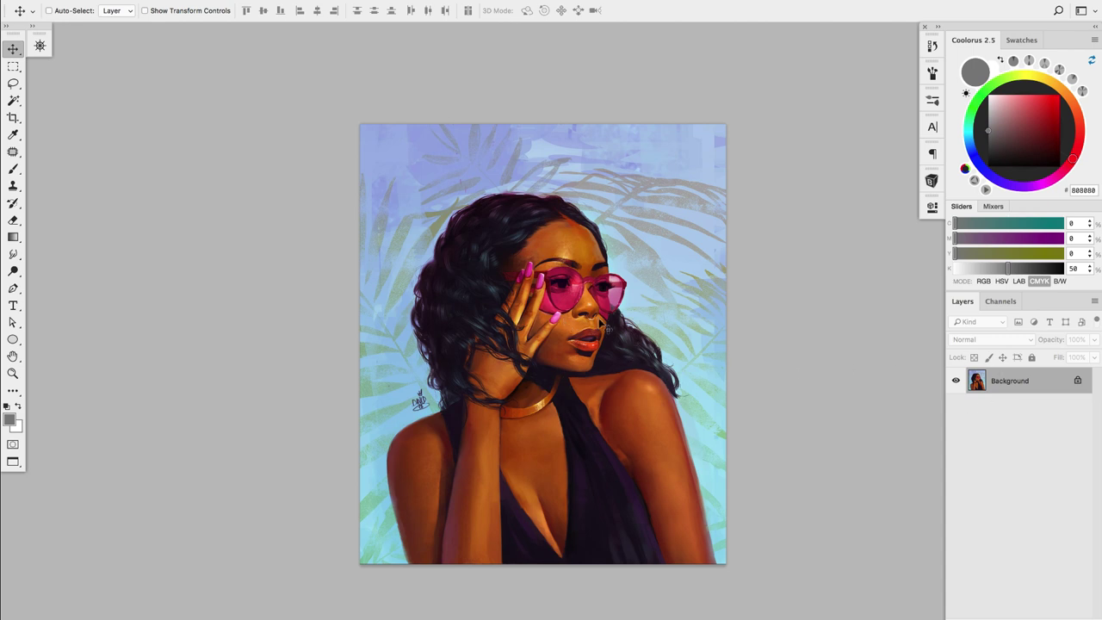